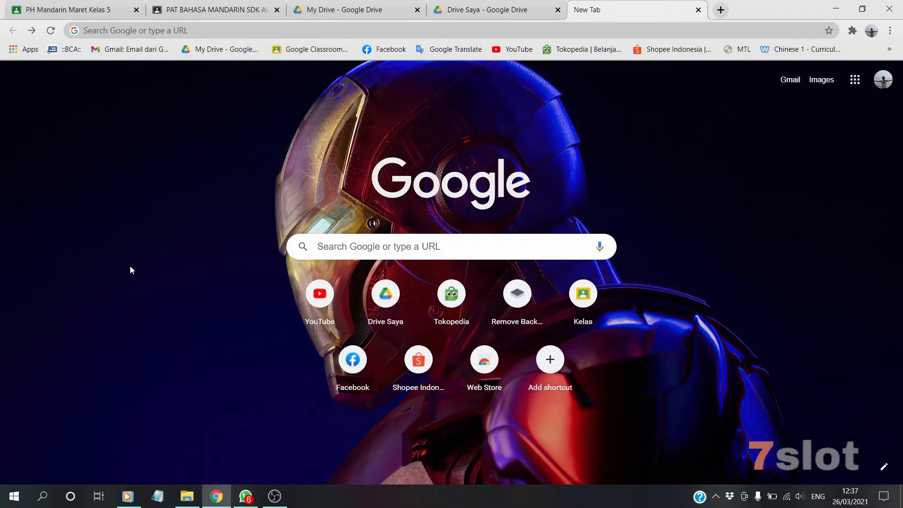
Step: Search the web for "canva for pc" and open Canva's Windows desktop app download page
click(134, 32)
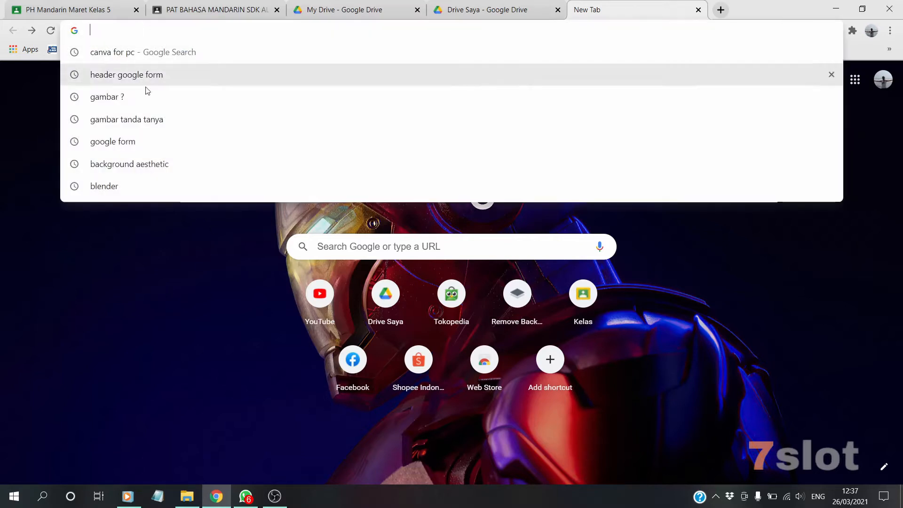
text(canva)
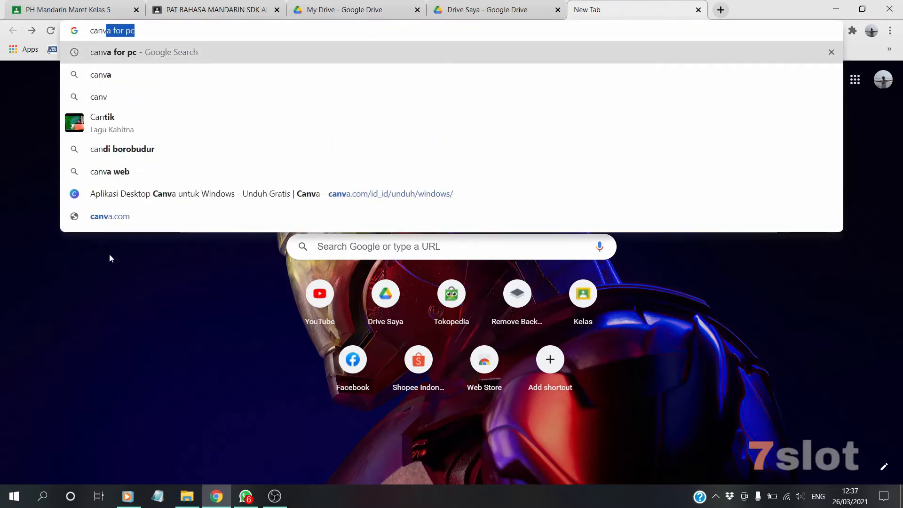
click(121, 53)
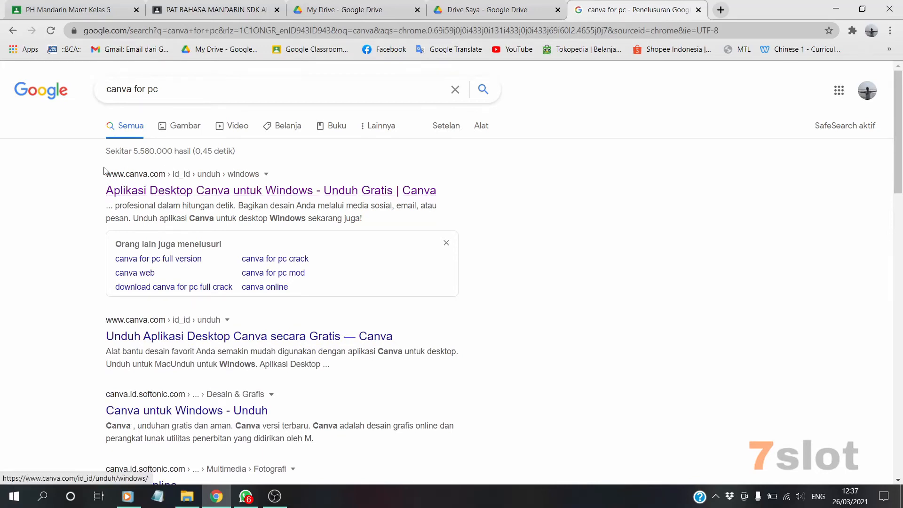
click(264, 192)
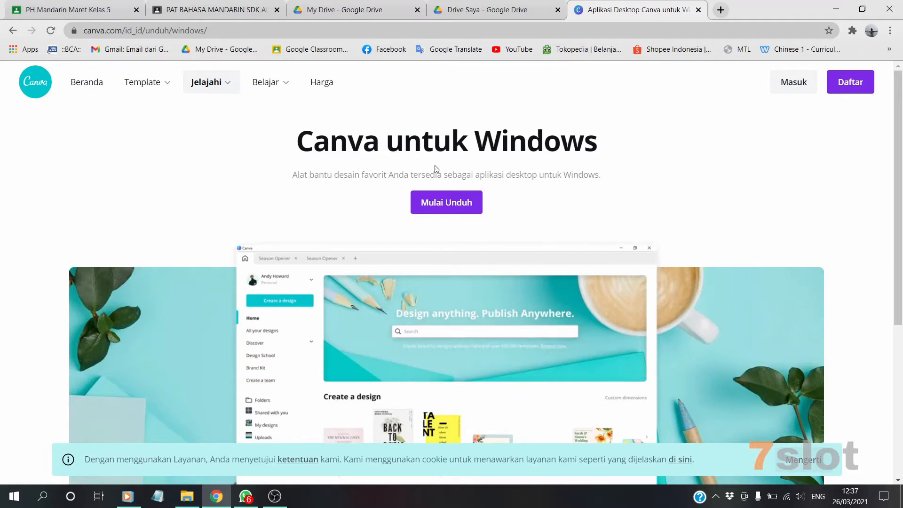
drag(475, 146, 610, 154)
click(665, 204)
double_click(497, 146)
click(540, 207)
Step: Switch to the Canva desktop app and search for "google classroom header" templates
click(836, 9)
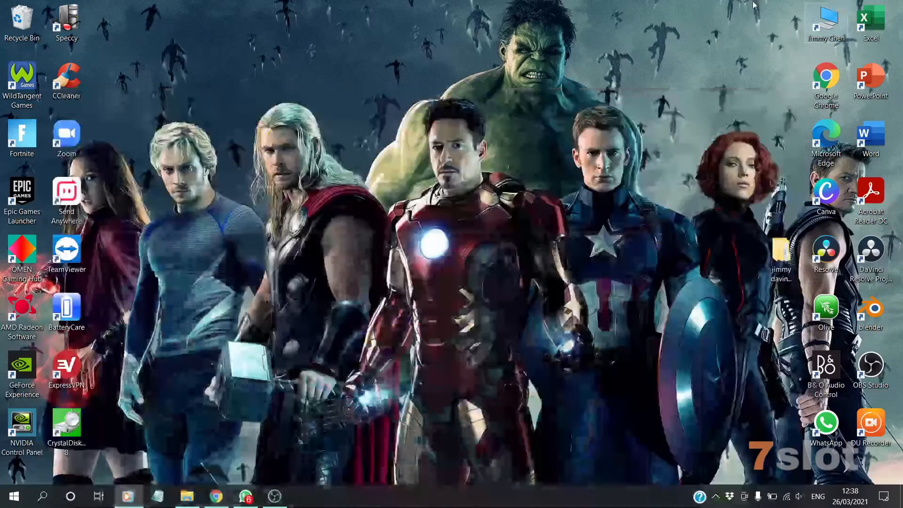
double_click(824, 201)
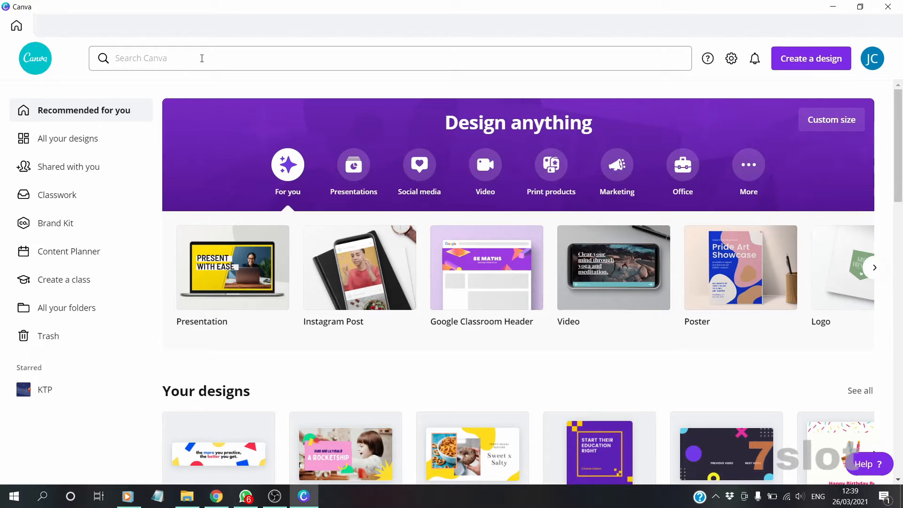
click(139, 55)
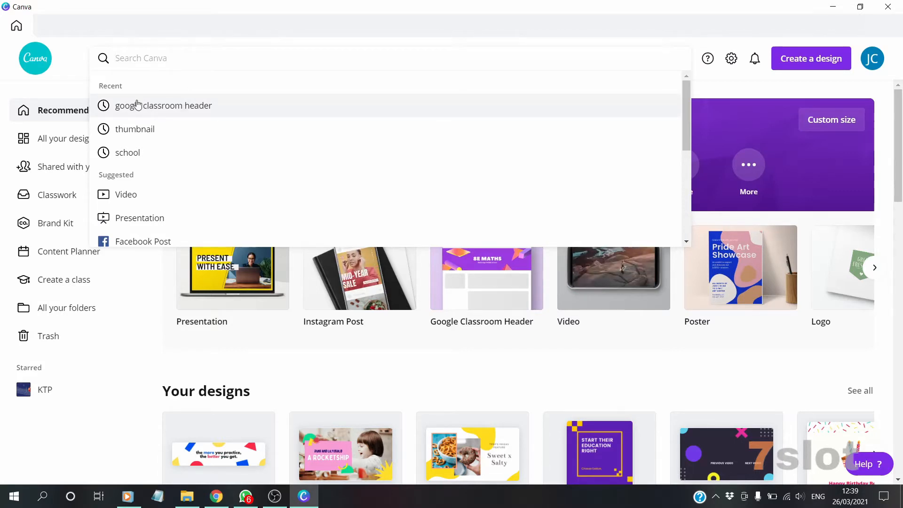
click(156, 114)
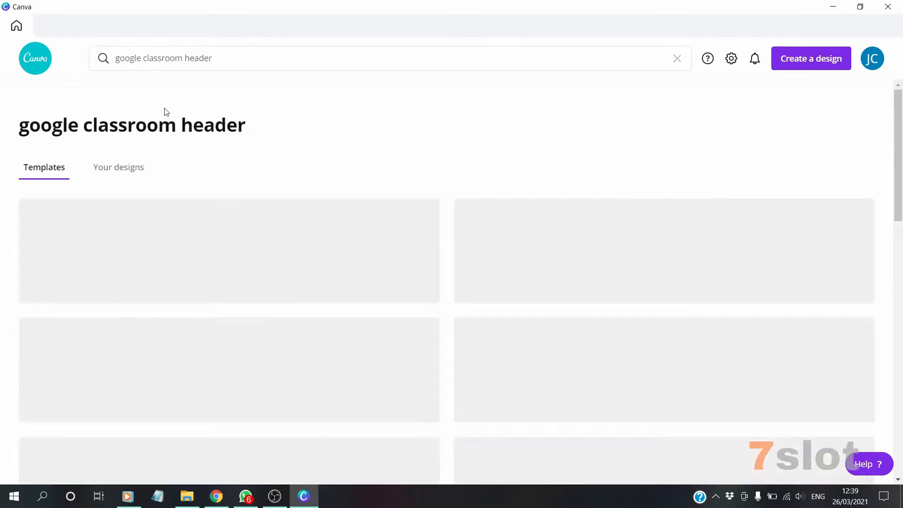
Step: Browse the Google Classroom header templates to find a suitable design
scroll(523, 193, down, 8)
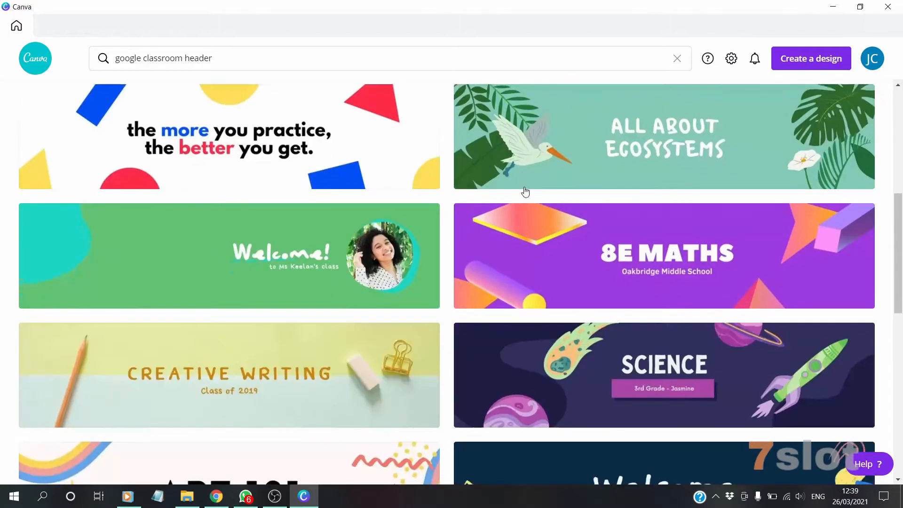
scroll(521, 194, down, 20)
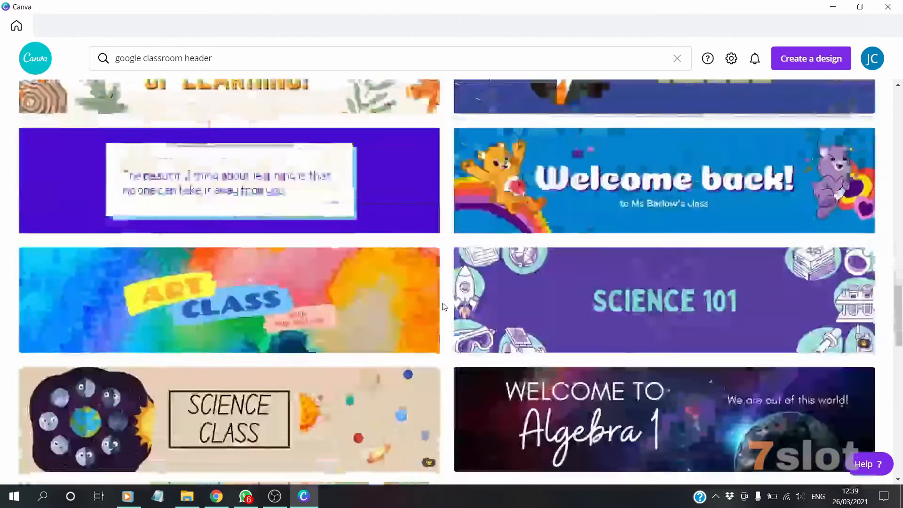
scroll(448, 296, up, 15)
scroll(450, 290, down, 20)
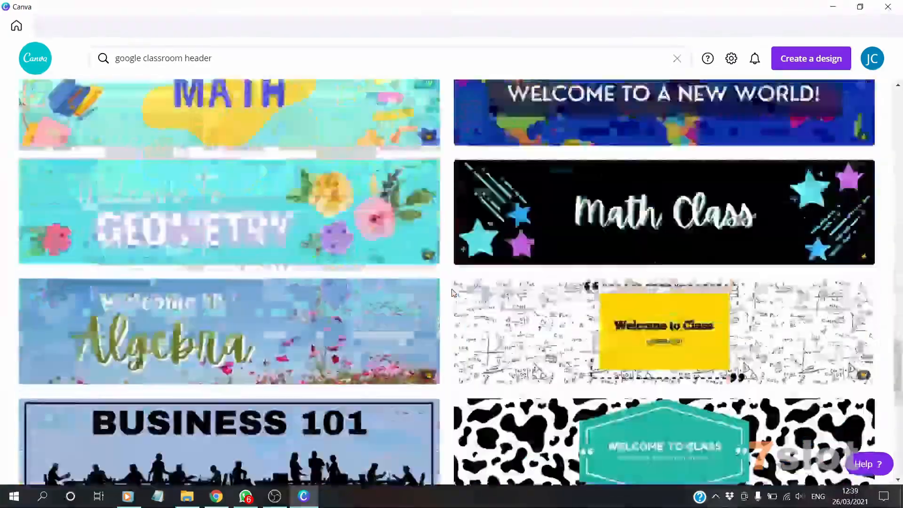
scroll(454, 293, down, 1)
scroll(455, 291, up, 8)
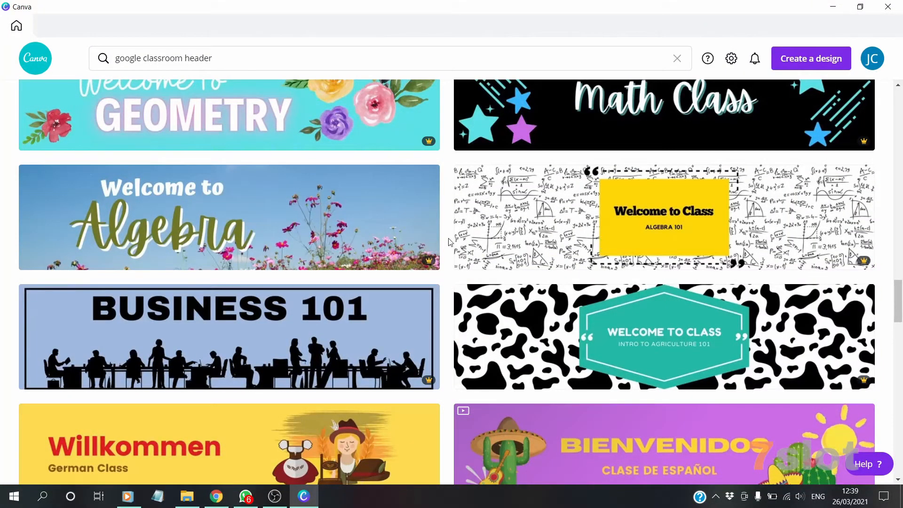
scroll(446, 245, up, 20)
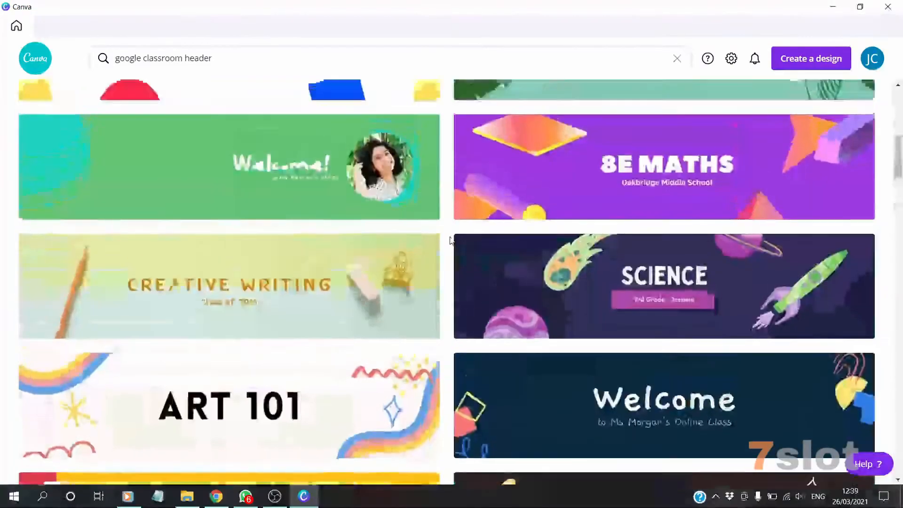
scroll(449, 237, up, 4)
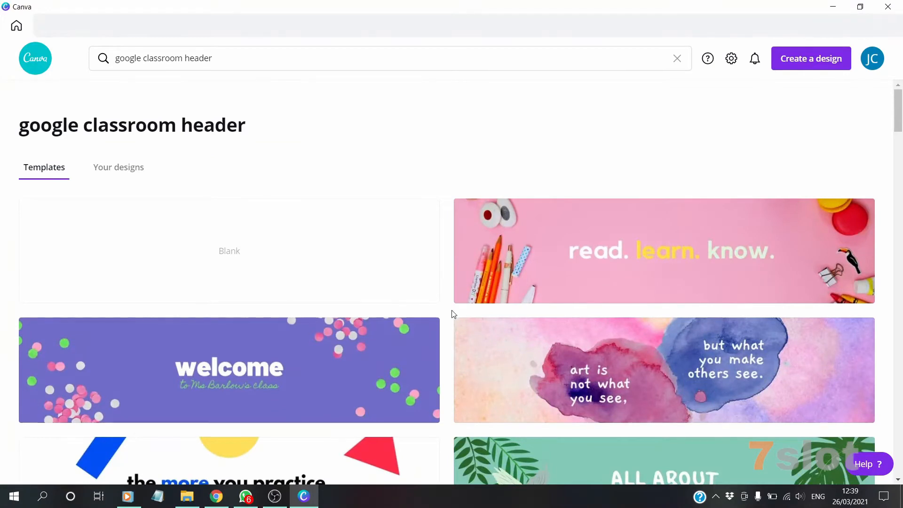
scroll(449, 329, down, 2)
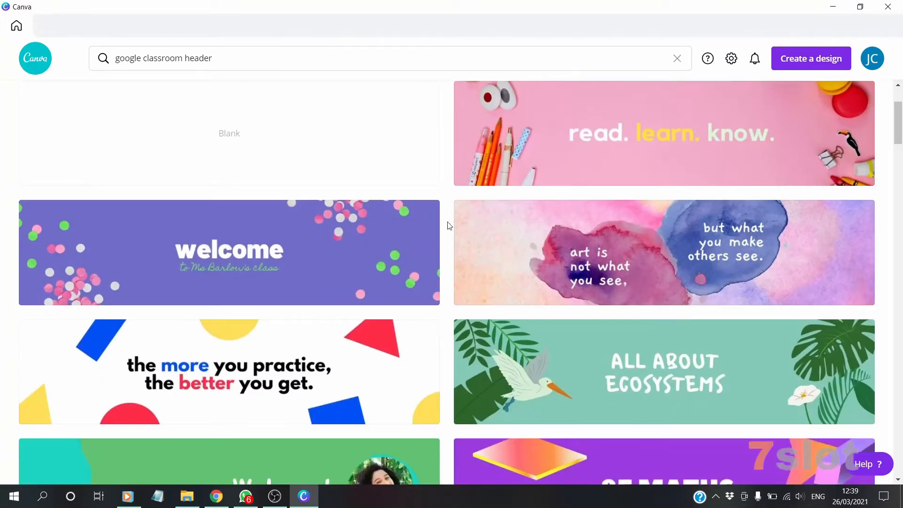
scroll(453, 249, up, 2)
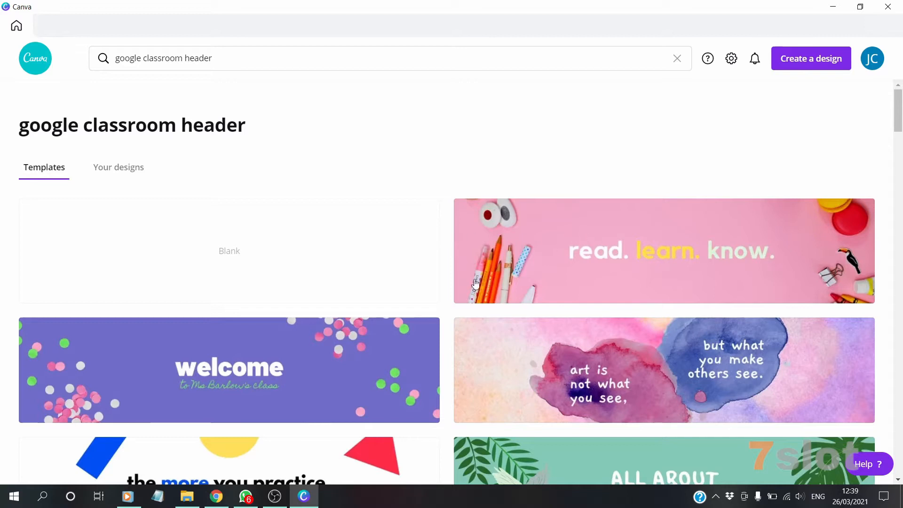
scroll(442, 311, down, 6)
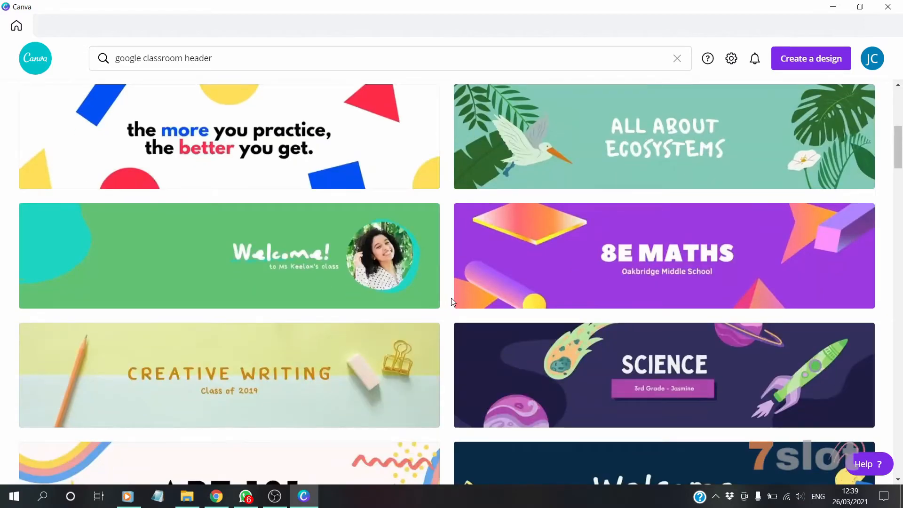
scroll(451, 301, down, 8)
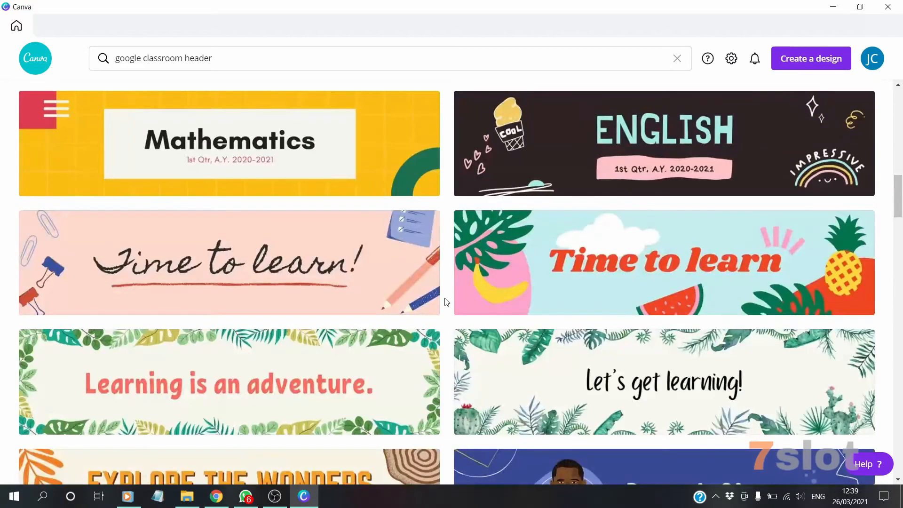
scroll(447, 302, down, 12)
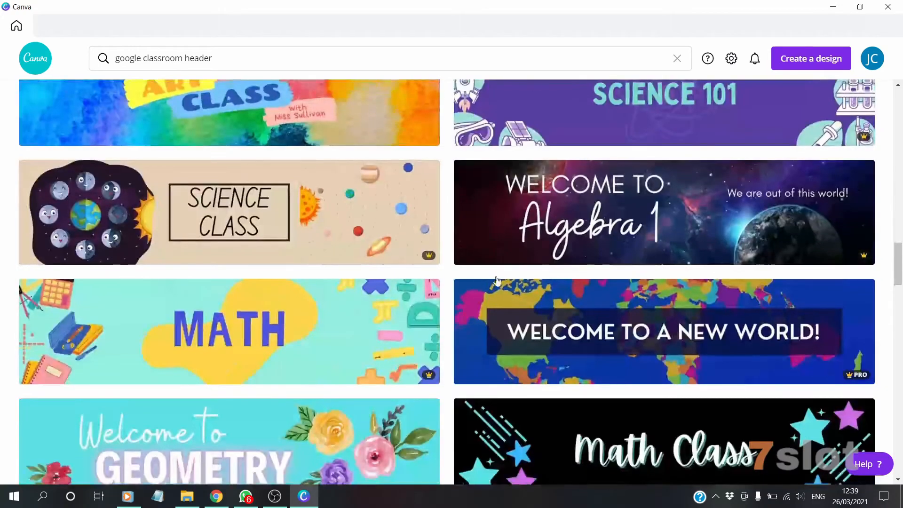
scroll(497, 281, up, 3)
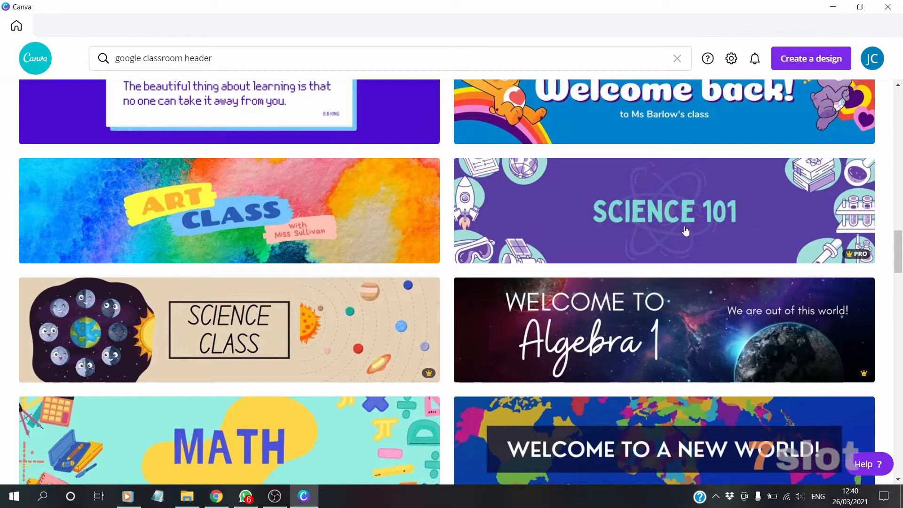
scroll(690, 246, down, 1)
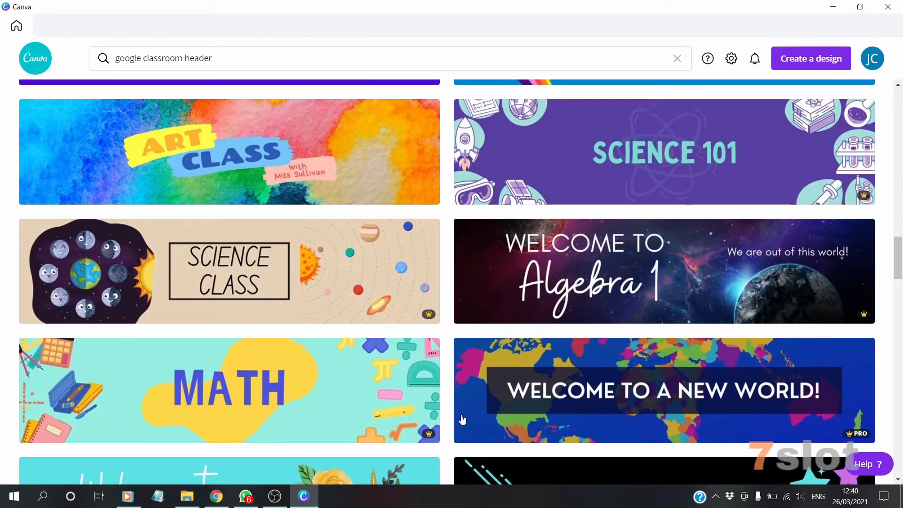
scroll(460, 311, down, 10)
scroll(636, 302, up, 3)
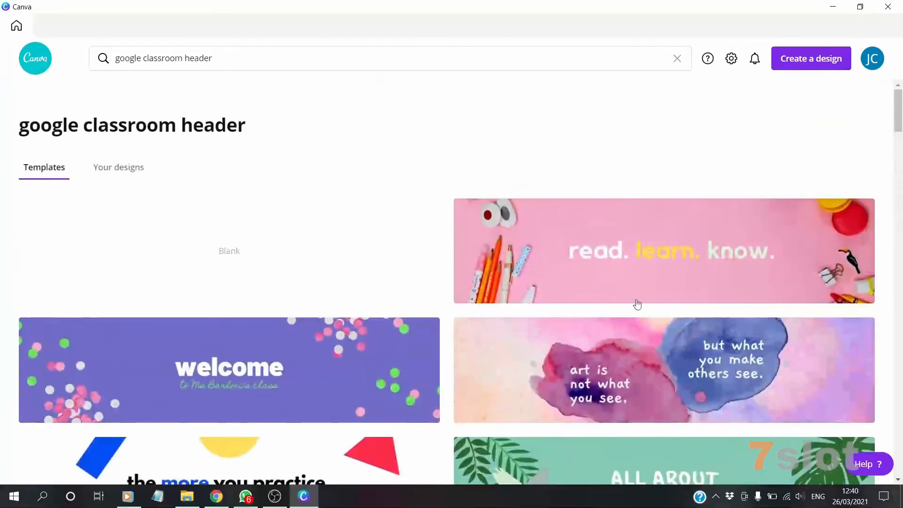
scroll(677, 293, down, 3)
scroll(739, 360, down, 2)
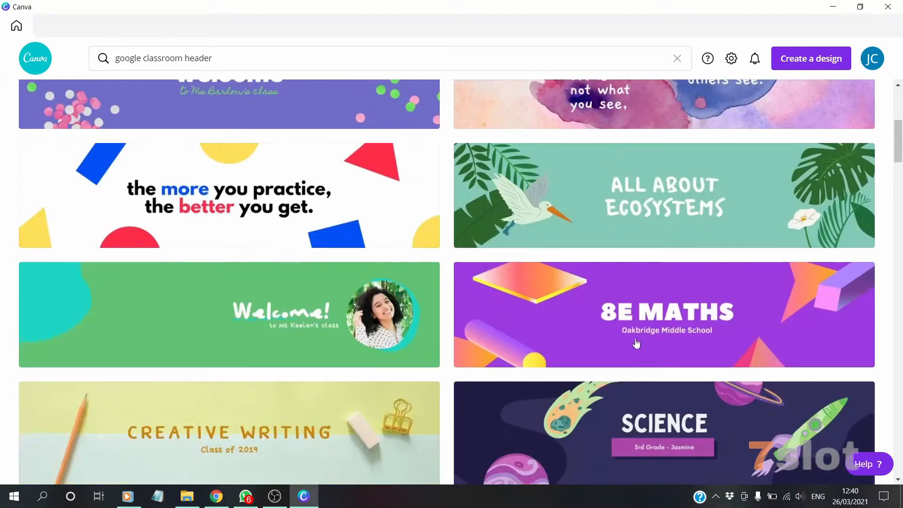
scroll(208, 349, down, 5)
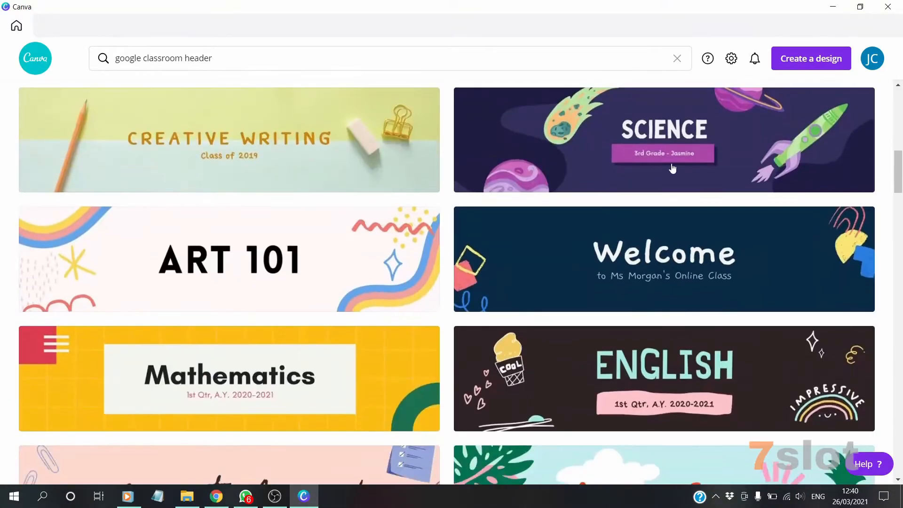
scroll(385, 316, down, 1)
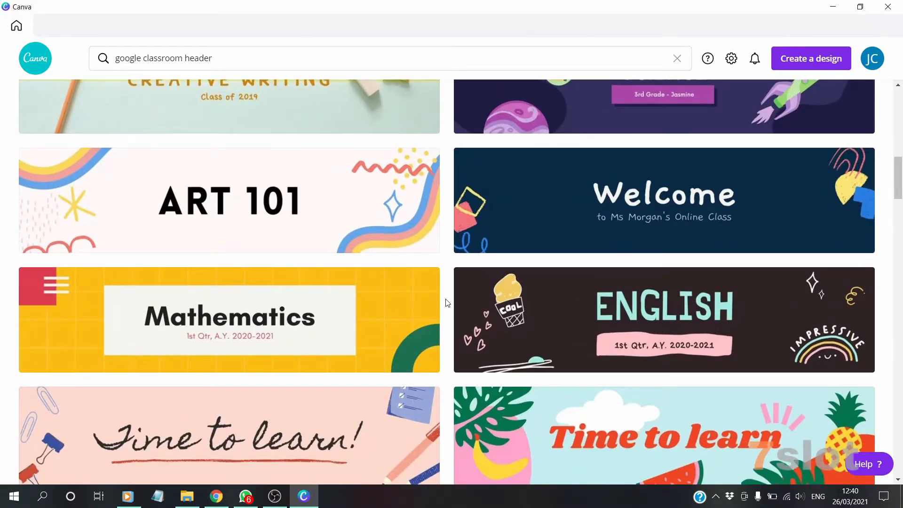
Step: Open the ART 101 rainbow template and delete its pink dash pattern and the "ART 101" title text
click(257, 240)
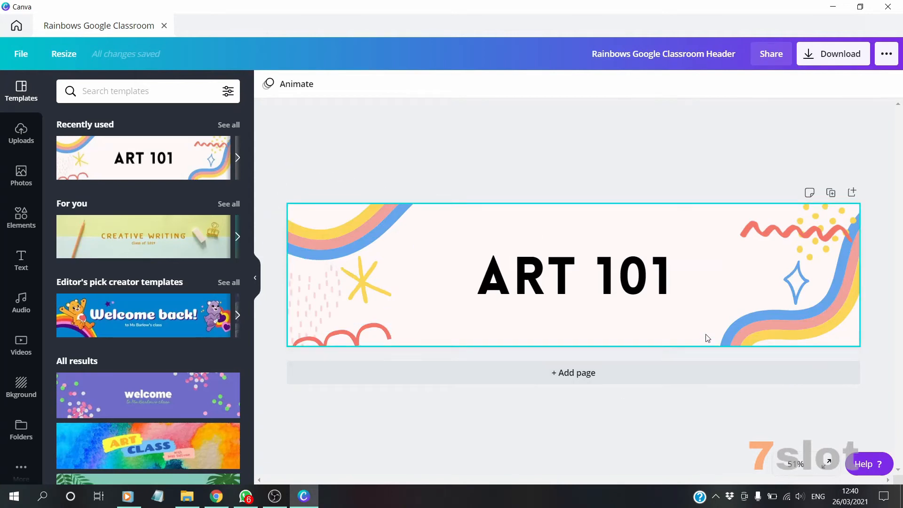
right_click(327, 311)
click(365, 327)
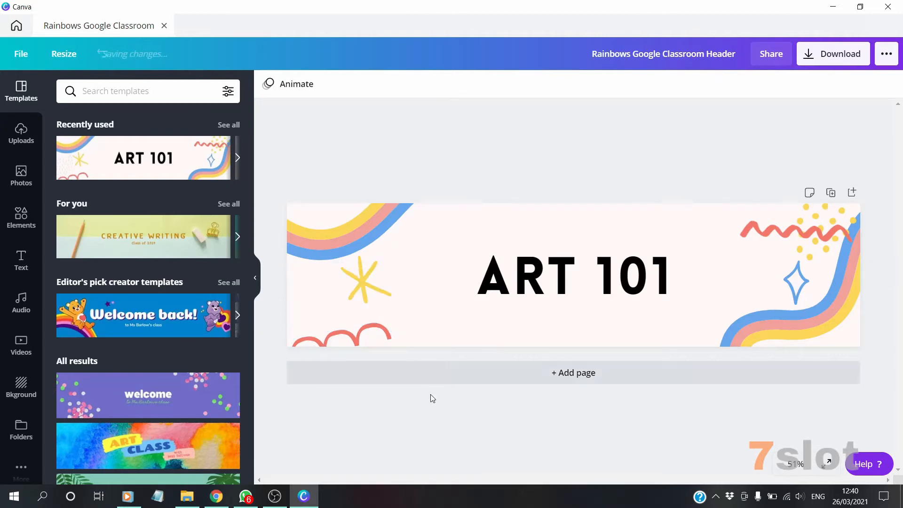
right_click(593, 290)
click(626, 331)
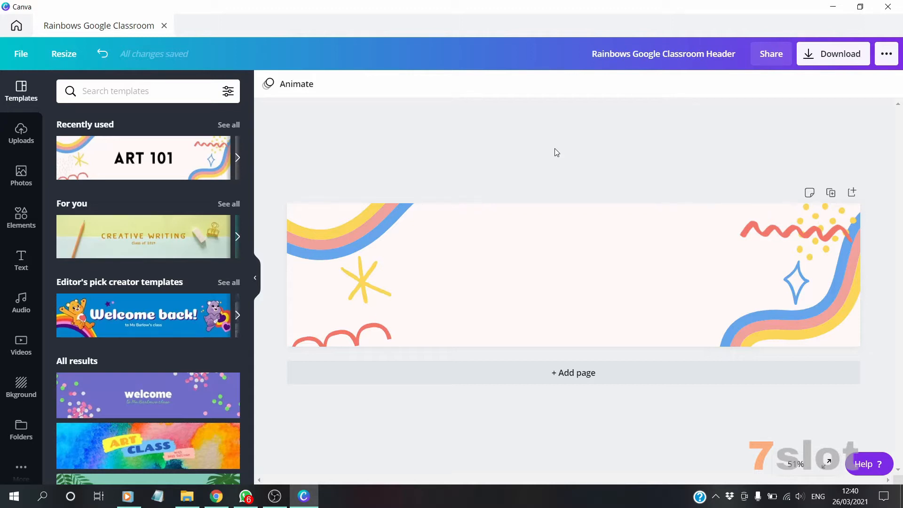
Step: Add the uploaded TK-SDK Aletheia school logo with the transparent background to the middle of the header
click(21, 133)
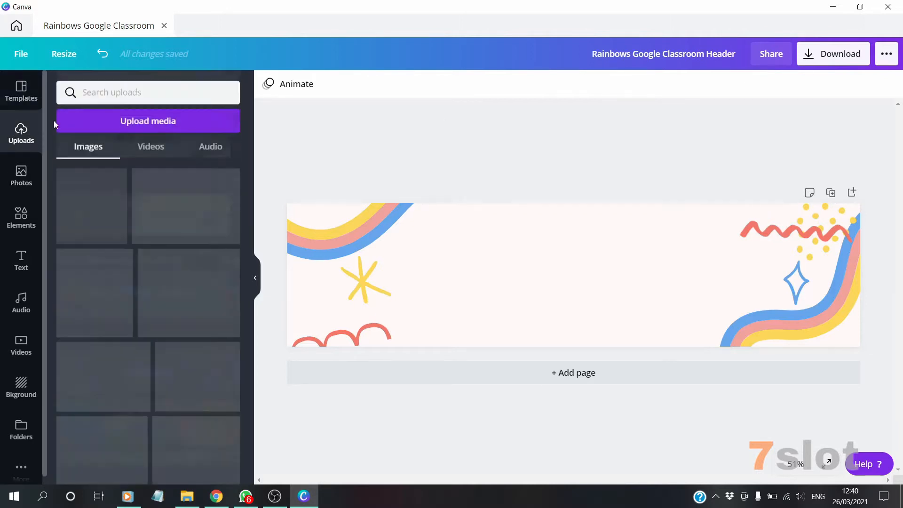
scroll(113, 437, down, 3)
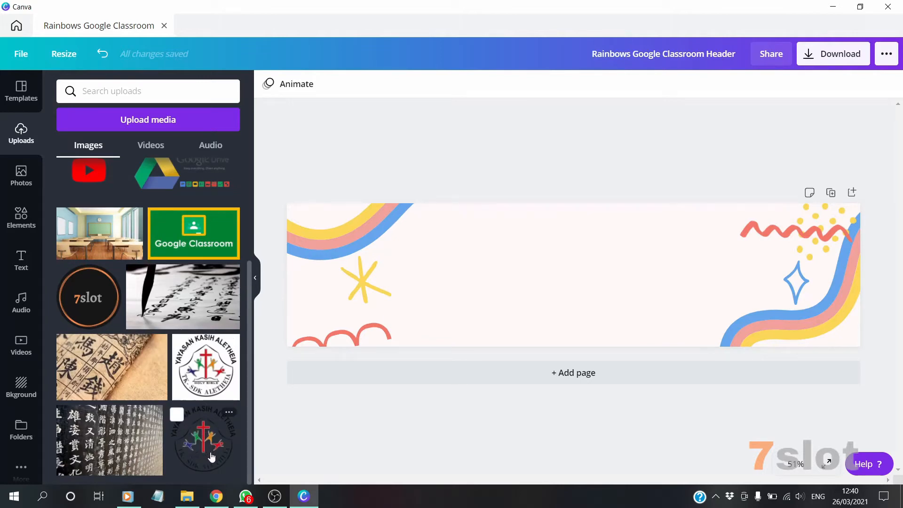
click(211, 457)
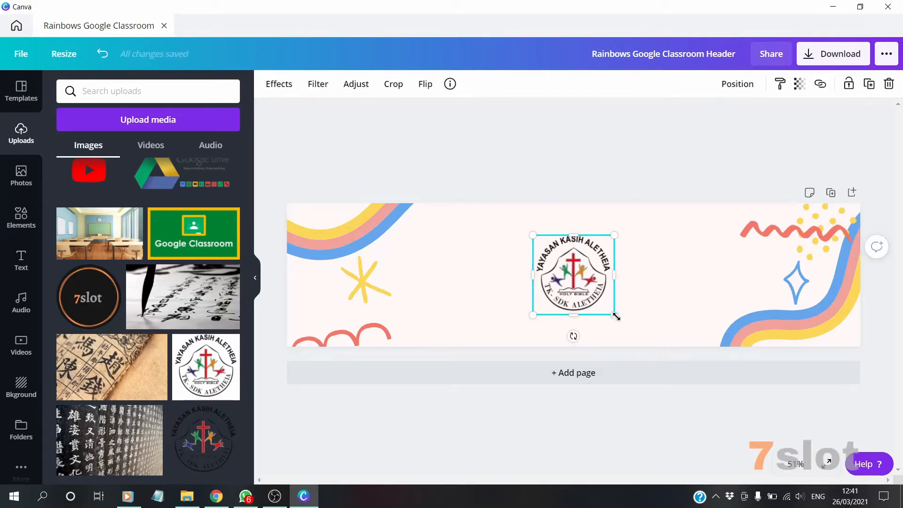
click(571, 147)
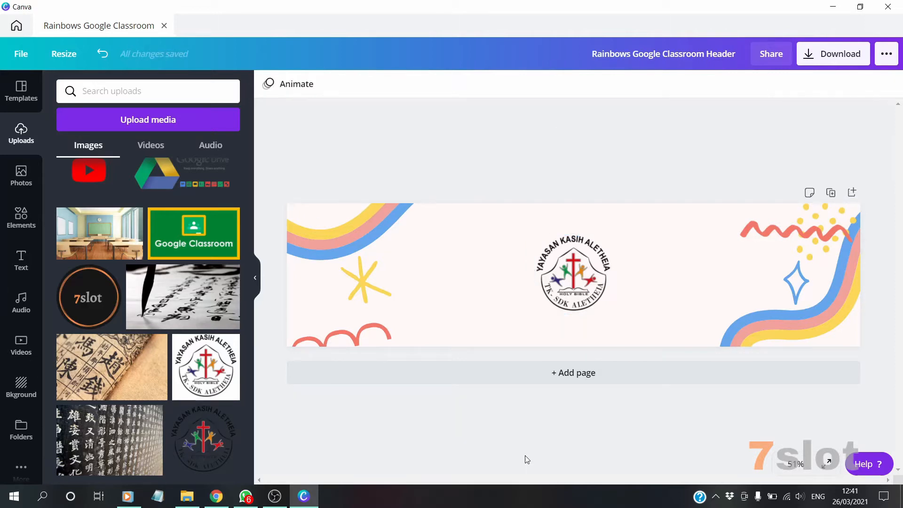
Step: Browse the available text styles and font combinations for the header
click(21, 257)
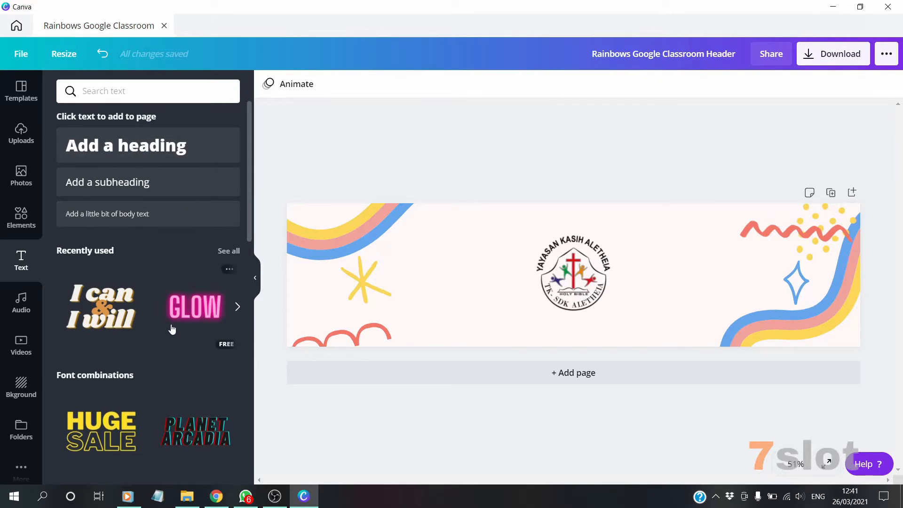
scroll(172, 328, down, 3)
scroll(113, 328, down, 1)
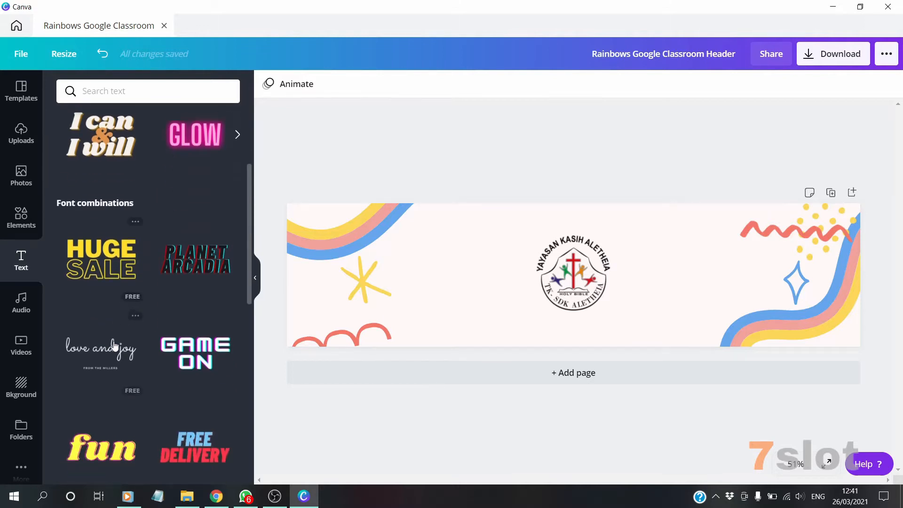
scroll(107, 309, up, 4)
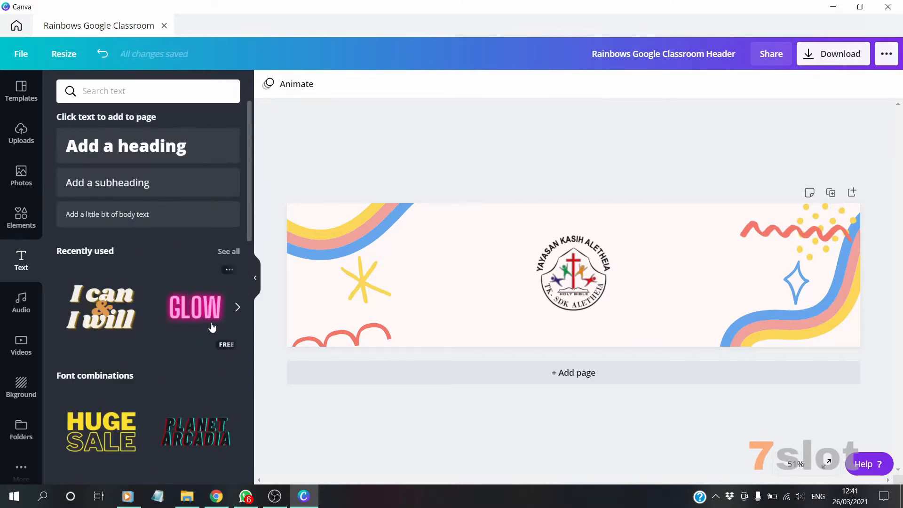
scroll(114, 332, down, 3)
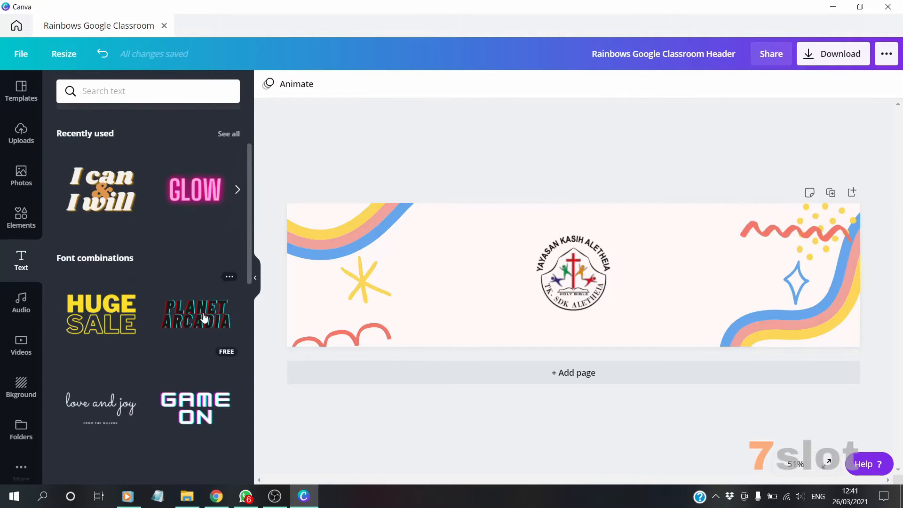
scroll(202, 315, down, 3)
scroll(200, 293, down, 3)
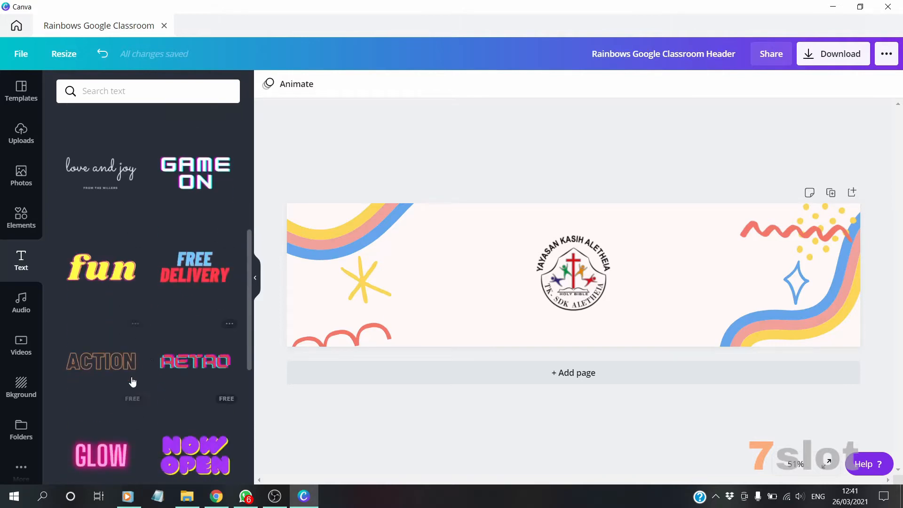
scroll(137, 383, down, 3)
scroll(202, 369, down, 2)
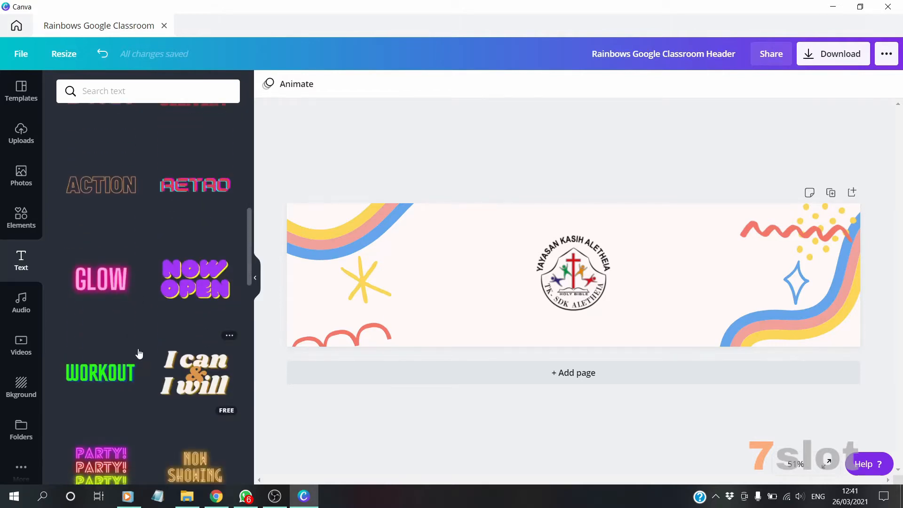
scroll(179, 388, down, 2)
scroll(209, 388, down, 1)
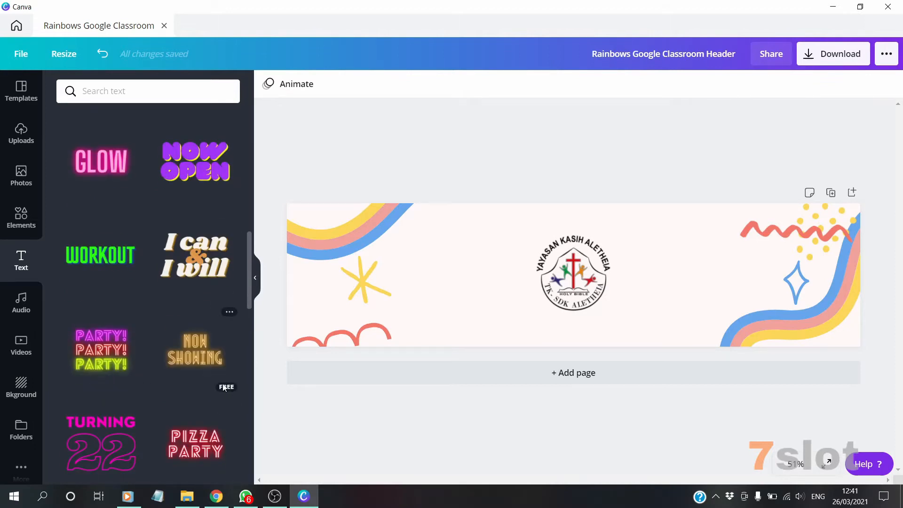
scroll(150, 383, down, 5)
scroll(138, 376, up, 4)
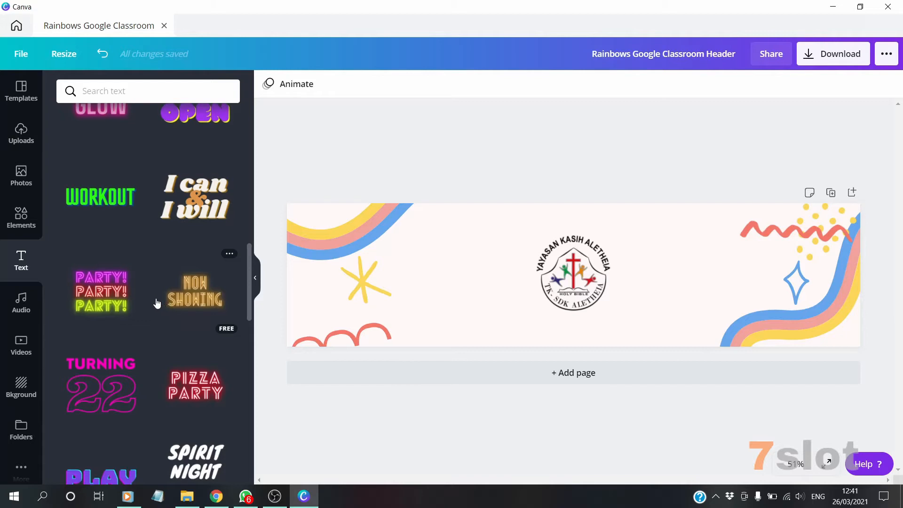
scroll(157, 303, up, 10)
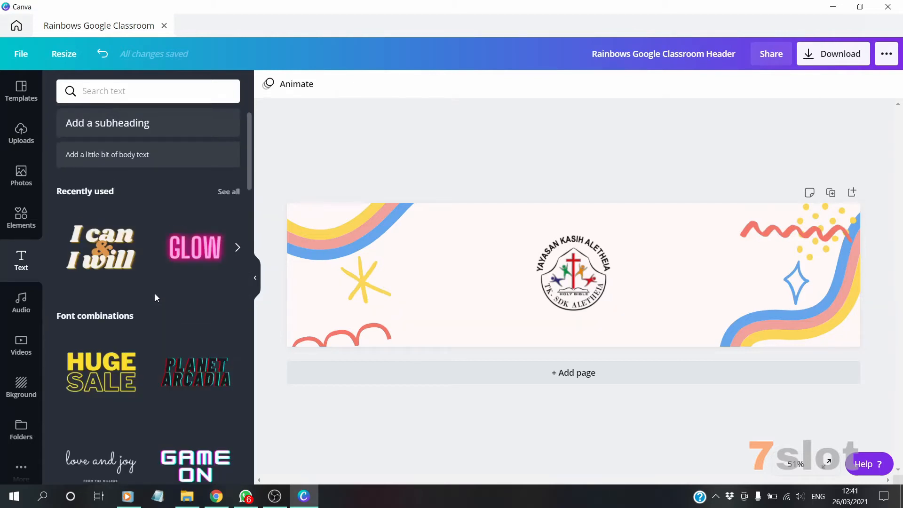
scroll(154, 293, down, 5)
scroll(152, 299, up, 5)
scroll(153, 298, up, 2)
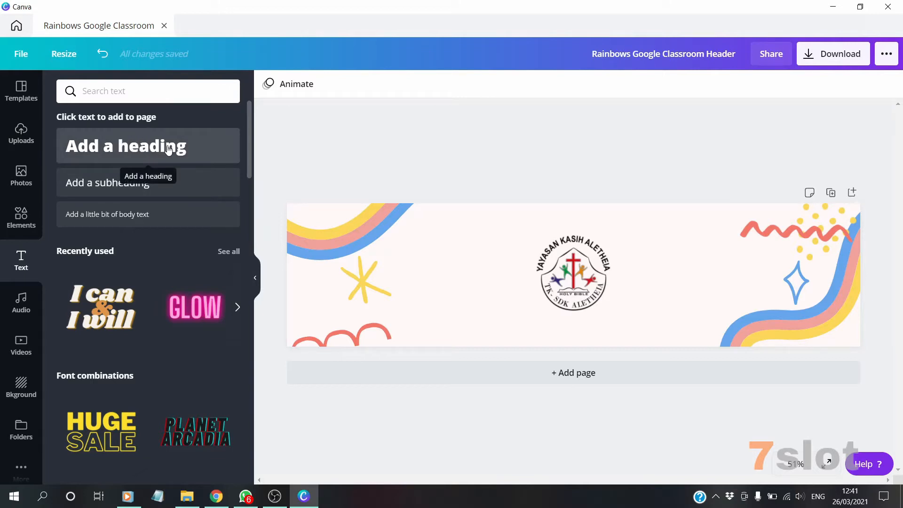
Step: Add a heading reading "Pelajaran Menggambar" and centre it directly below the school logo
click(136, 160)
drag(579, 266, 582, 324)
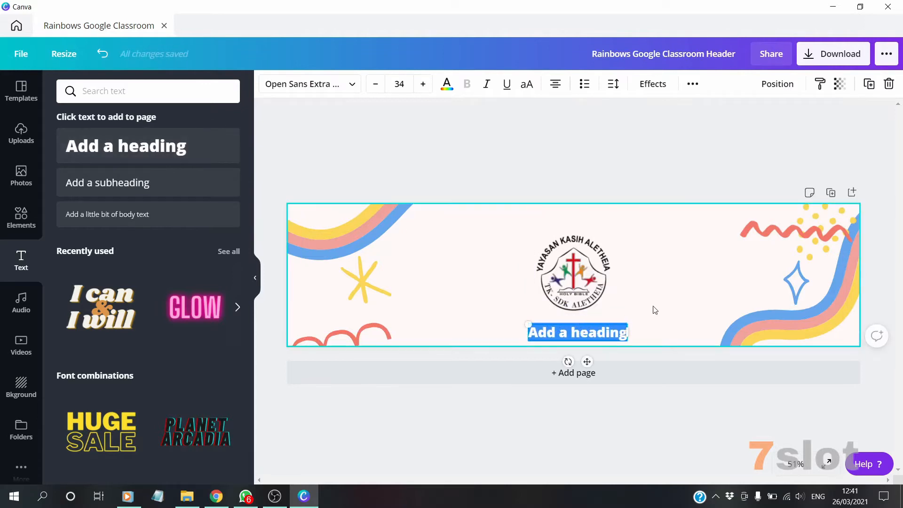
key(BackSpace)
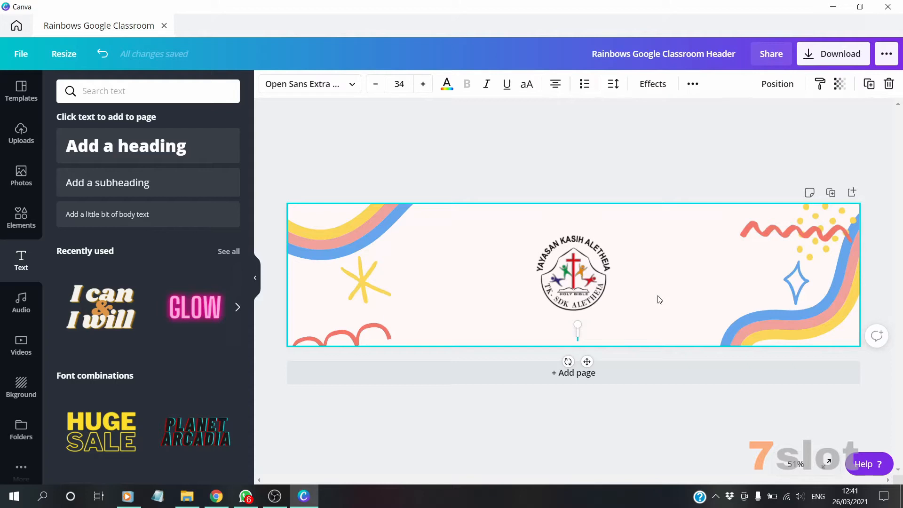
text(Pelajaran)
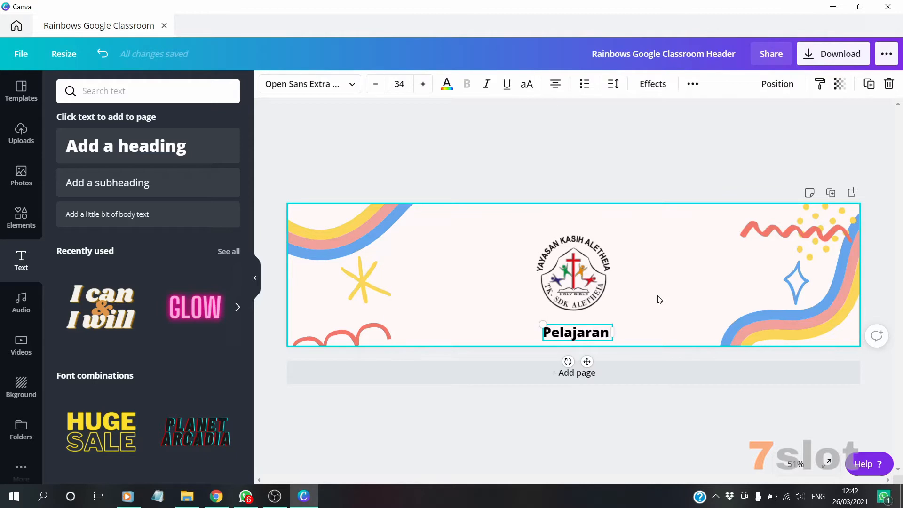
text( Menggambar)
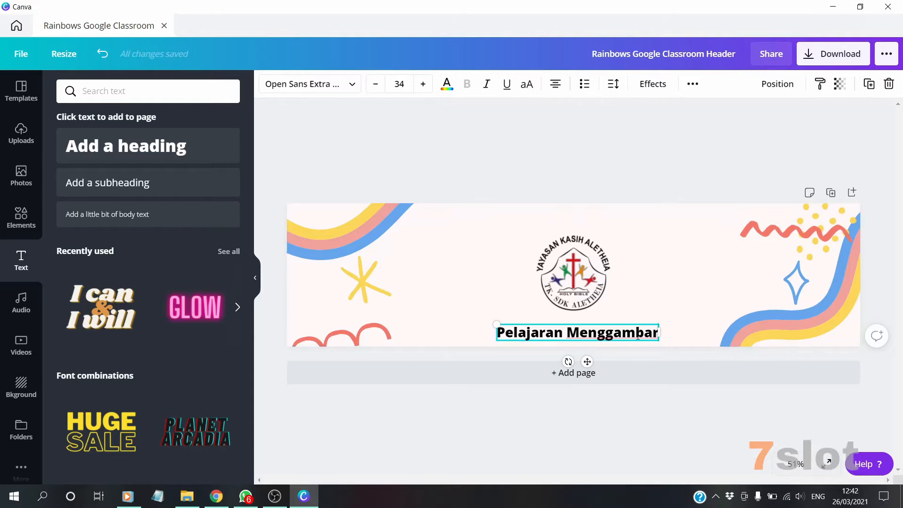
drag(630, 325, 628, 325)
click(649, 368)
click(830, 265)
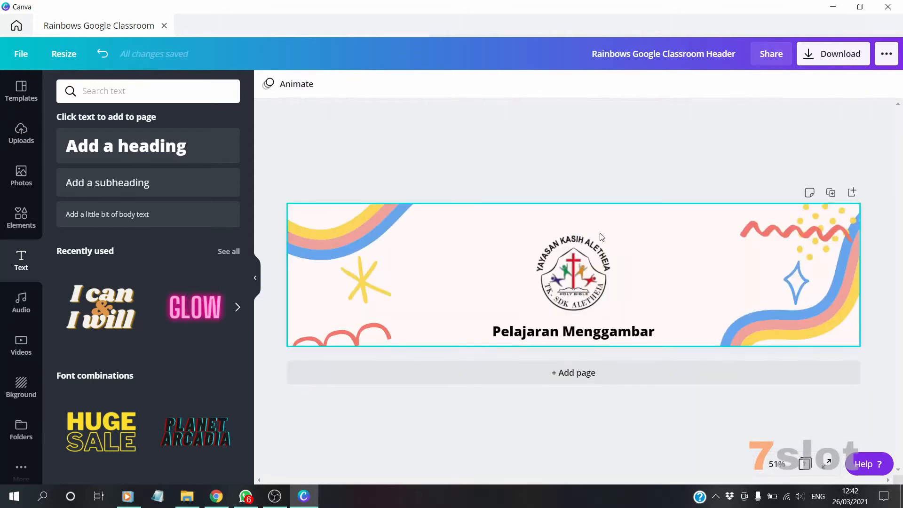
Step: Widen the text box of the "Pelajaran Menggambar" heading slightly on both sides
click(616, 332)
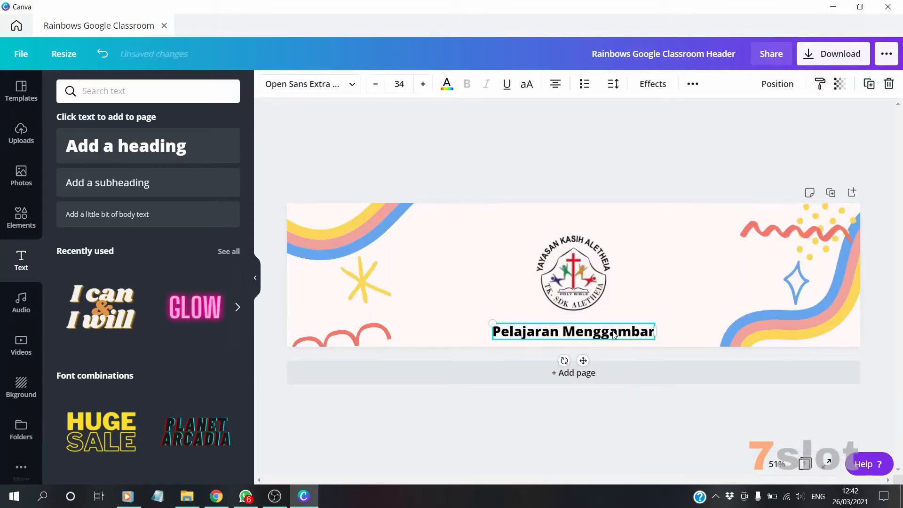
click(654, 332)
mouse_move(655, 331)
mouse_down()
mouse_move(690, 333)
mouse_move(653, 322)
mouse_up()
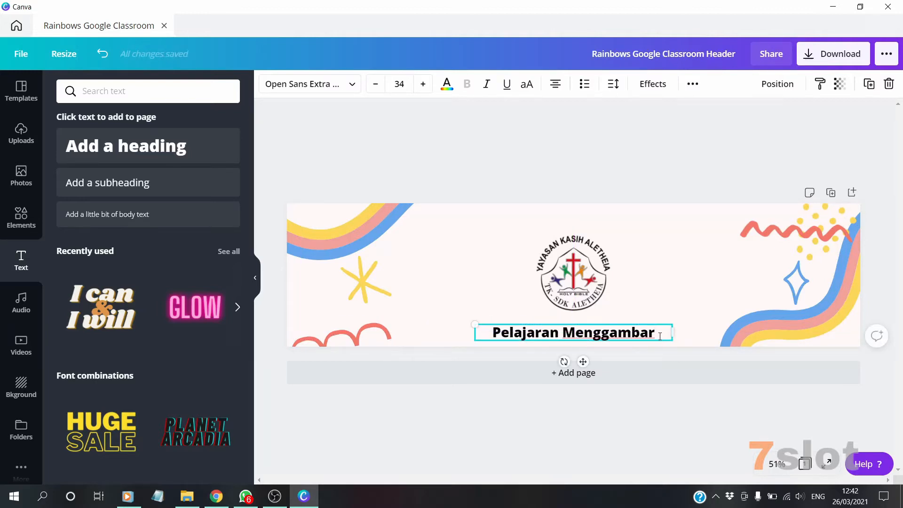
click(549, 449)
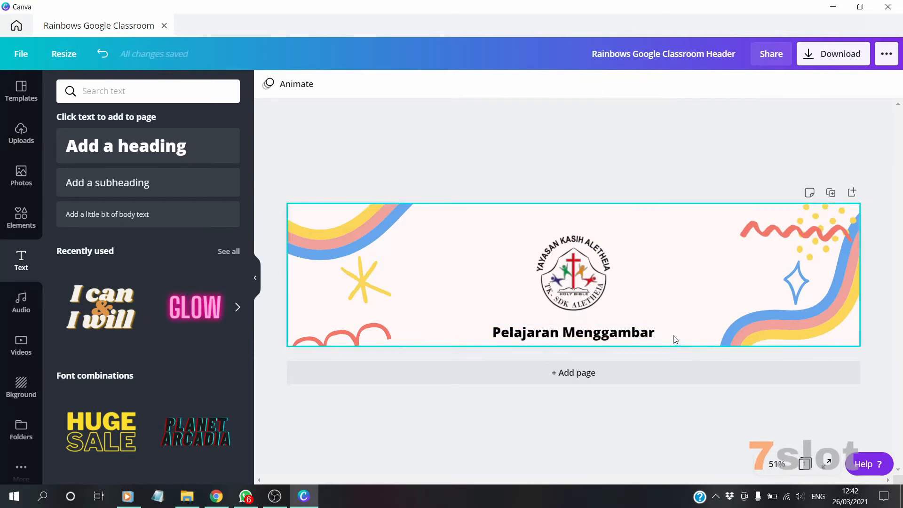
click(515, 337)
drag(657, 335, 482, 335)
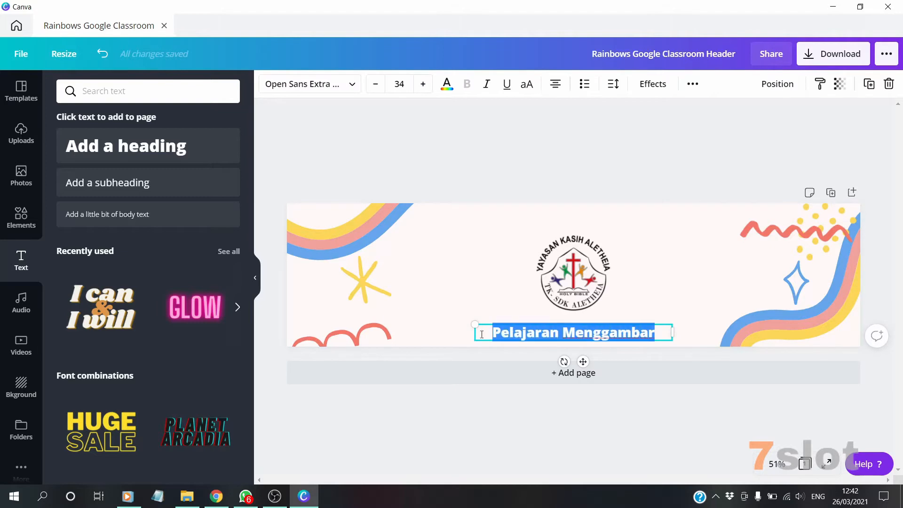
click(587, 423)
click(655, 335)
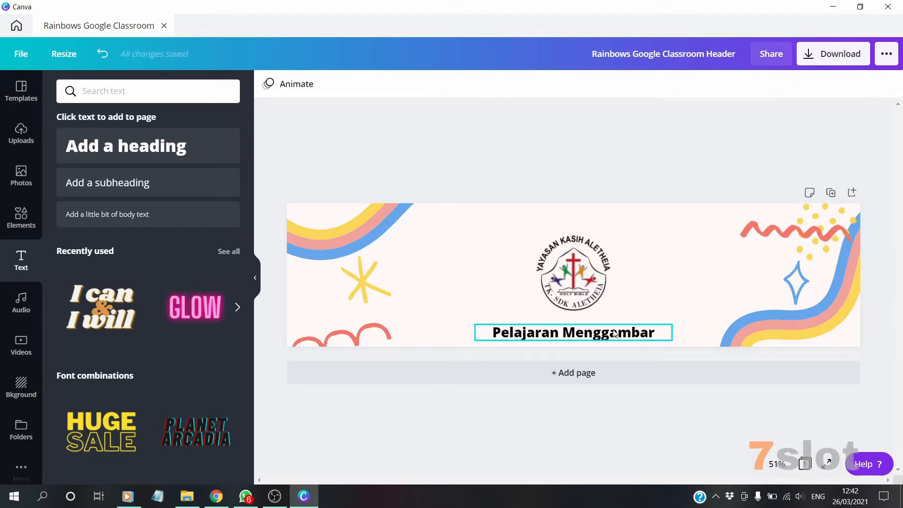
click(655, 334)
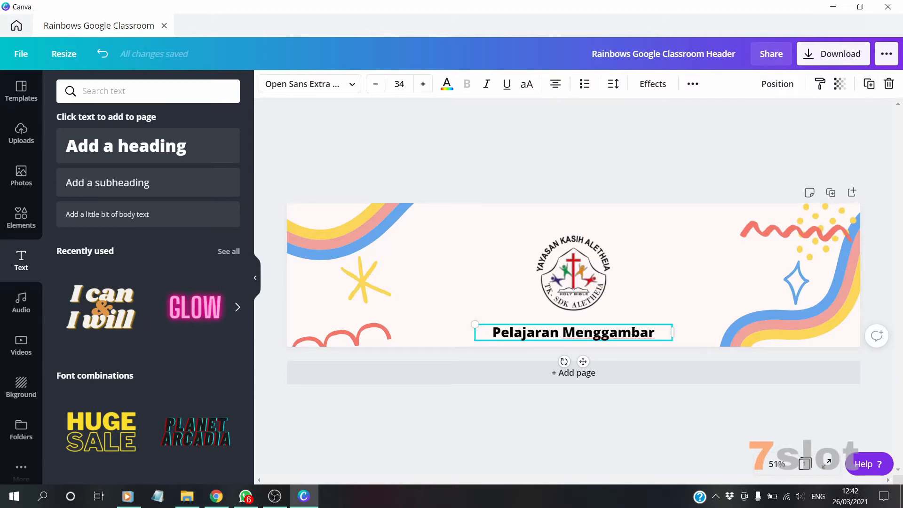
click(643, 437)
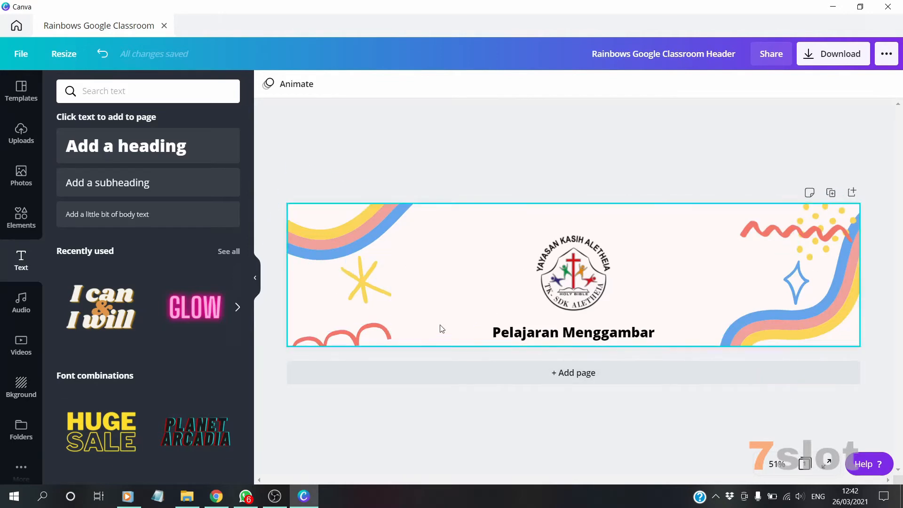
Step: Browse the background categories, from landscapes and patterns to textures and nature, for the header
click(21, 390)
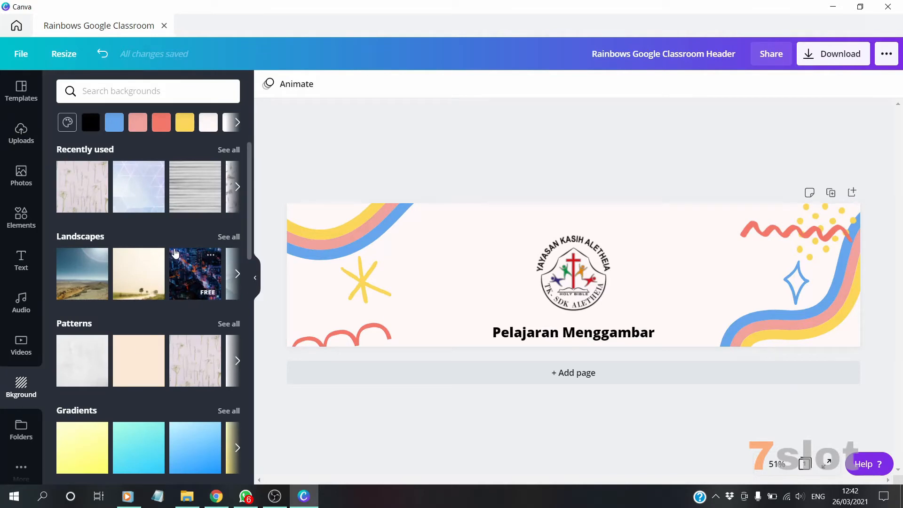
scroll(163, 283, down, 7)
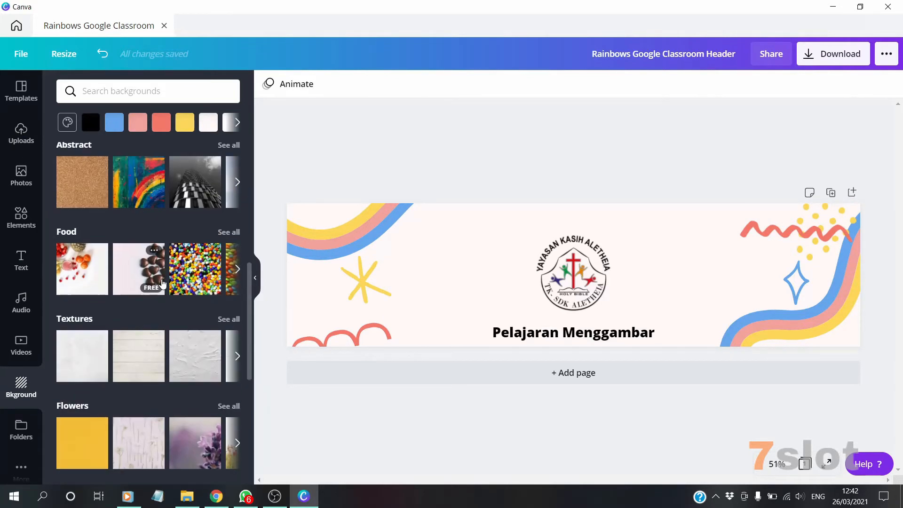
scroll(162, 282, down, 10)
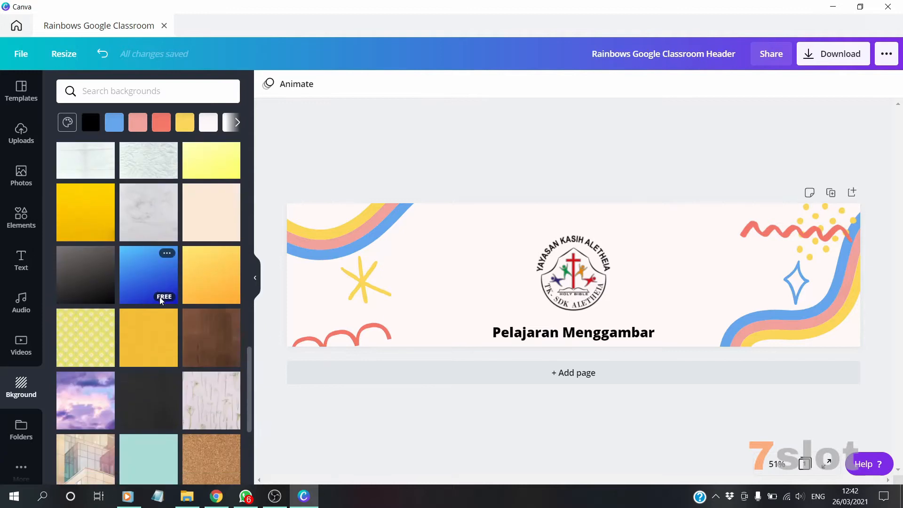
scroll(160, 301, up, 3)
scroll(153, 343, down, 2)
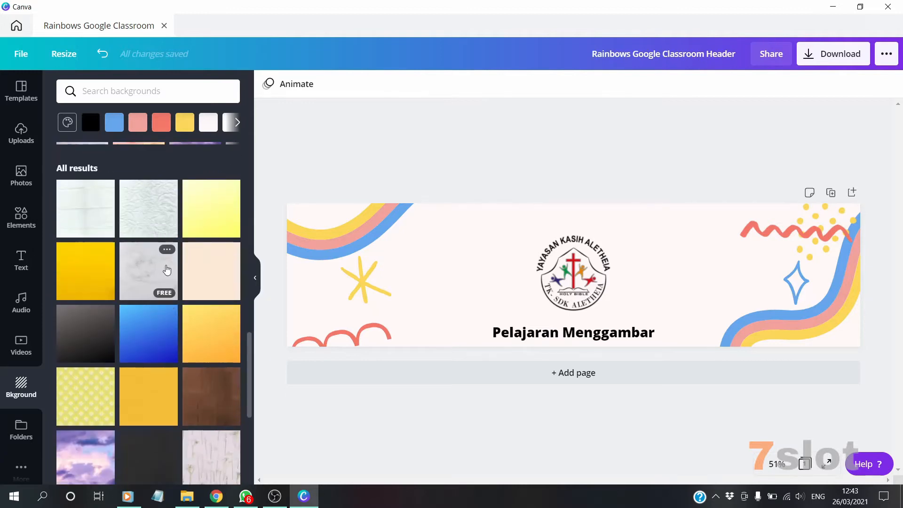
scroll(167, 269, down, 2)
scroll(167, 348, up, 6)
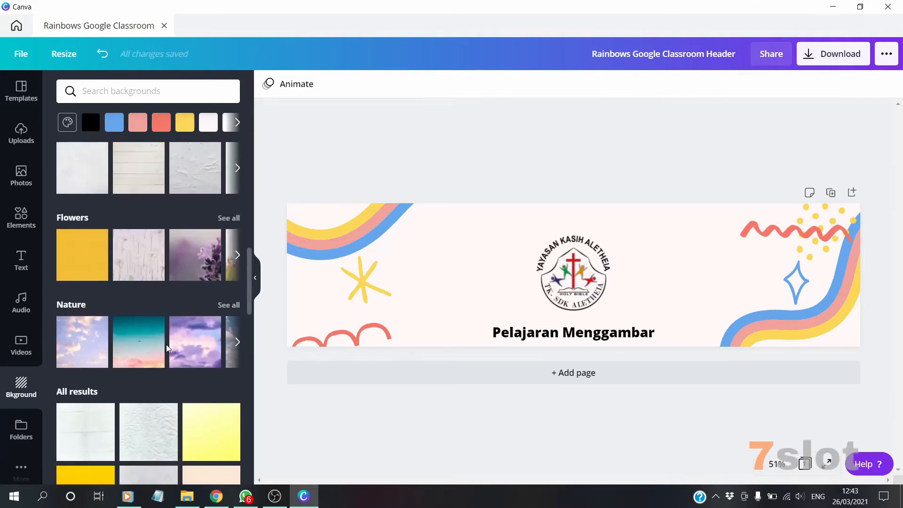
scroll(141, 320, up, 3)
scroll(134, 318, up, 2)
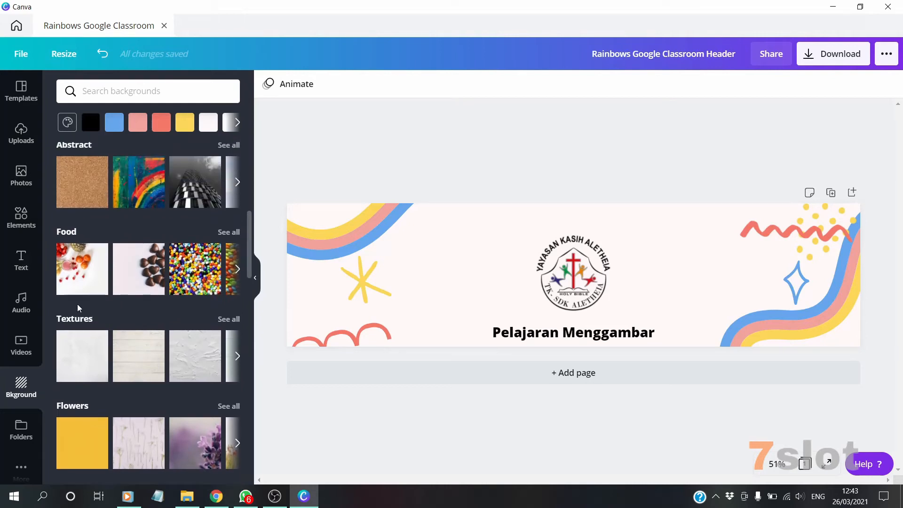
scroll(162, 308, up, 3)
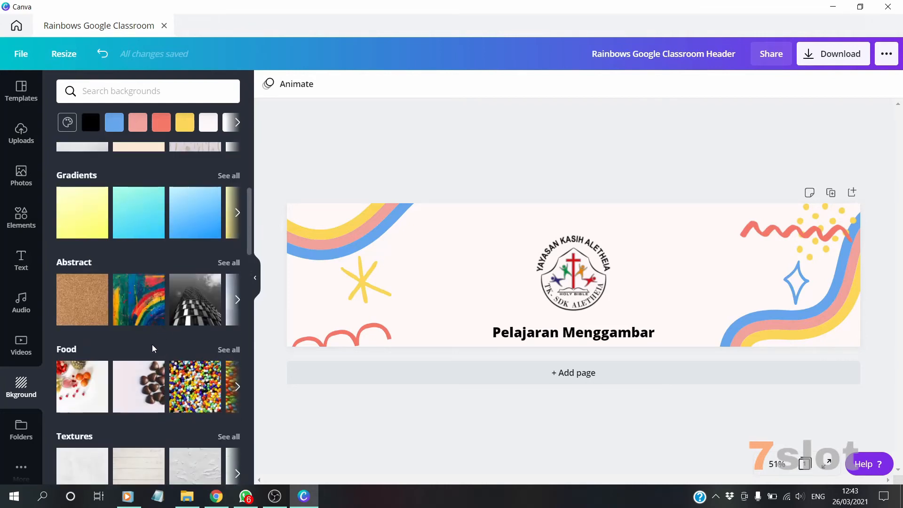
scroll(145, 266, up, 3)
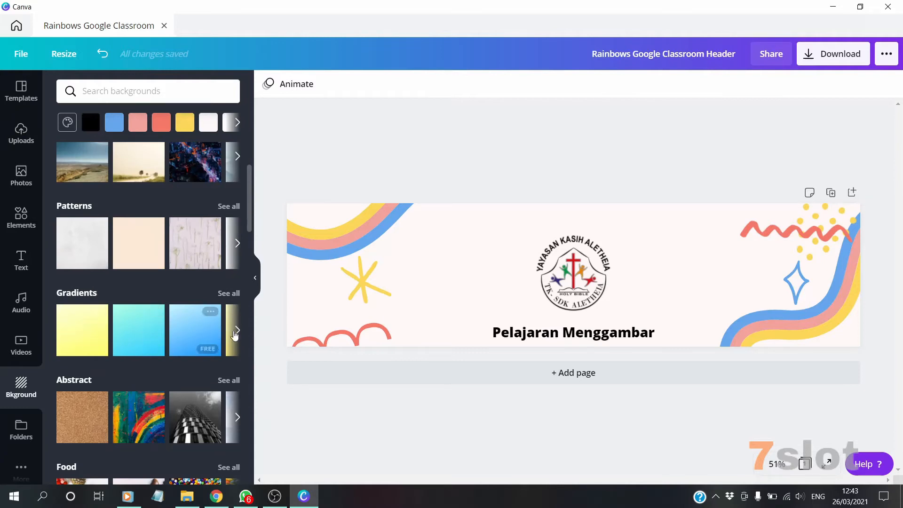
Step: Look through the gradient backgrounds, but apply the pale flower-stem image from the Patterns category as the header background
click(238, 331)
click(238, 331)
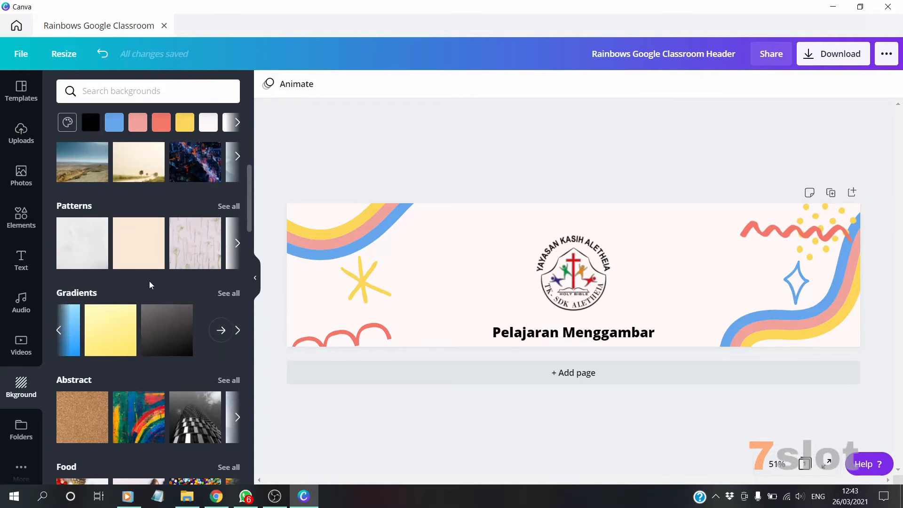
scroll(150, 285, up, 1)
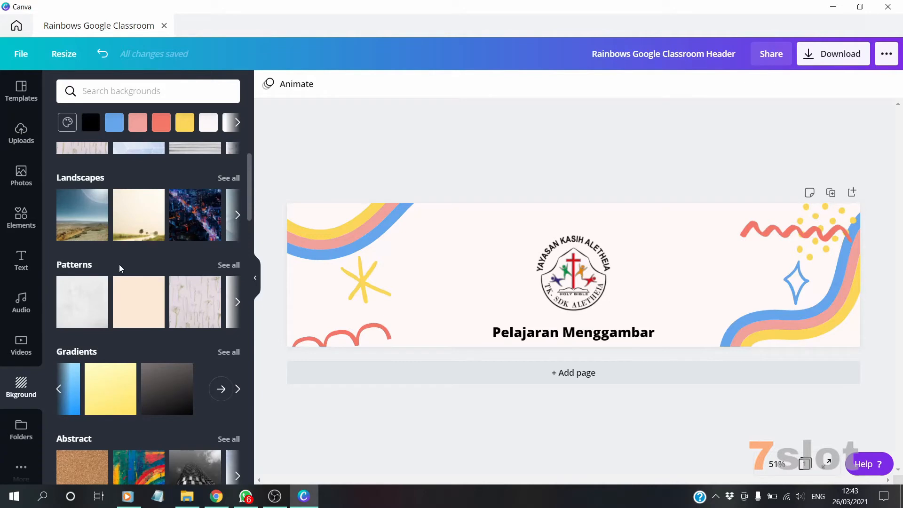
click(201, 301)
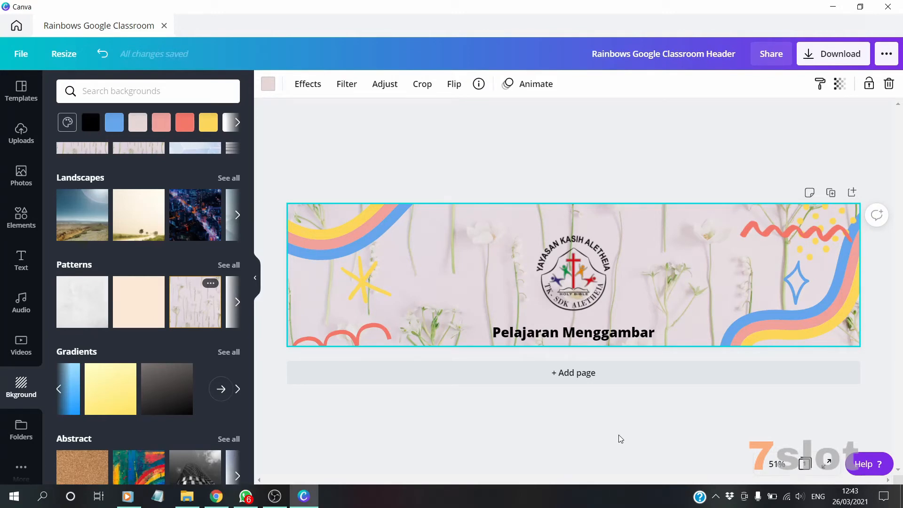
Step: Set the transparency of the school logo to 82
click(581, 286)
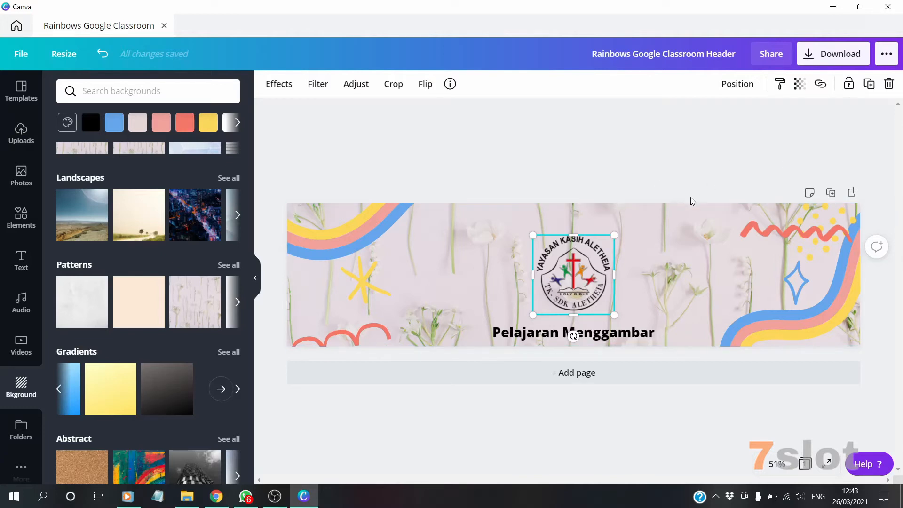
click(802, 91)
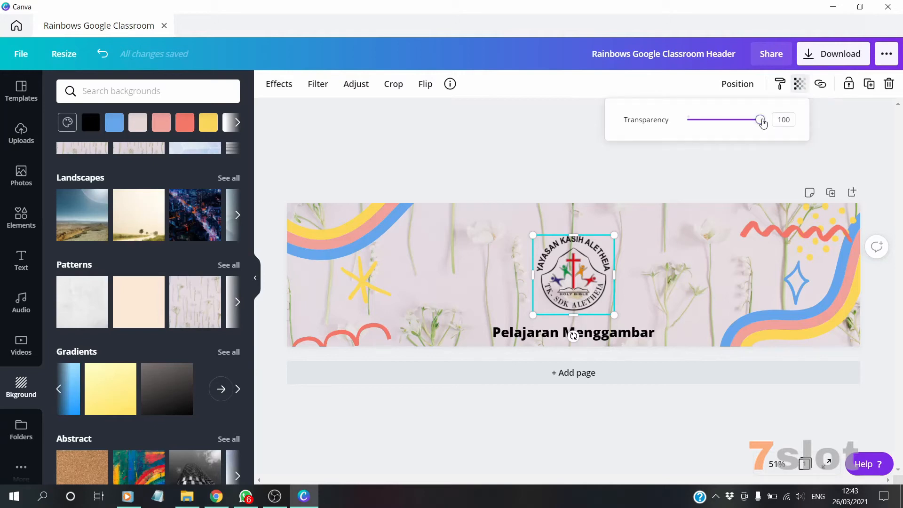
click(762, 122)
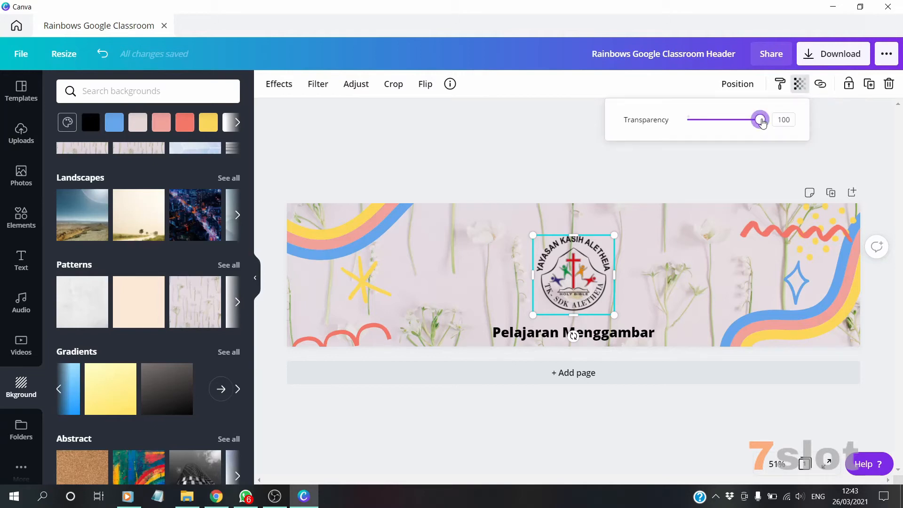
drag(762, 122, 730, 129)
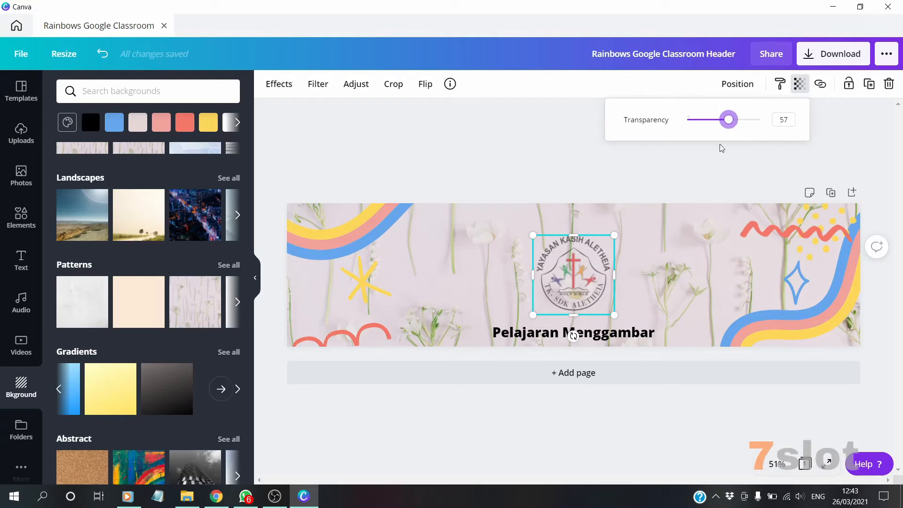
click(688, 187)
click(799, 85)
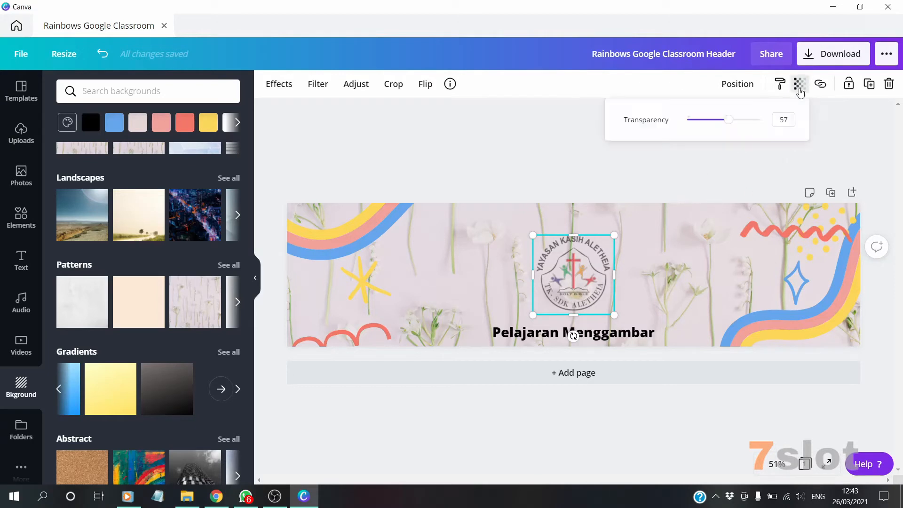
mouse_move(731, 122)
mouse_down()
mouse_move(699, 123)
mouse_move(747, 123)
mouse_up()
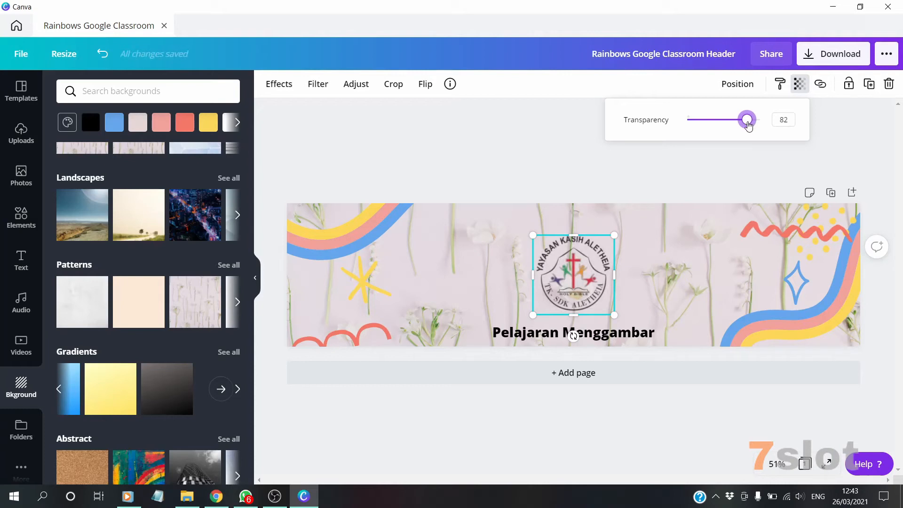
Step: Set the transparency of the "Pelajaran Menggambar" heading to 55
click(557, 337)
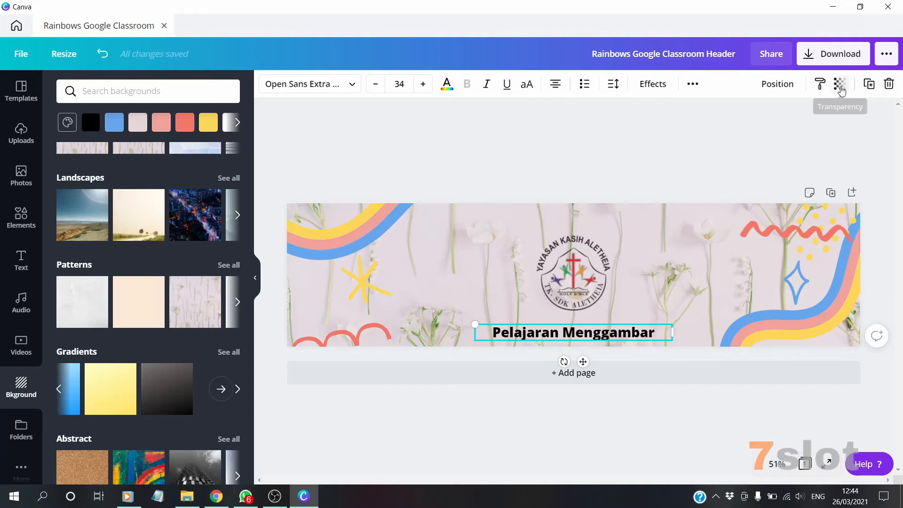
click(840, 85)
drag(798, 123, 768, 122)
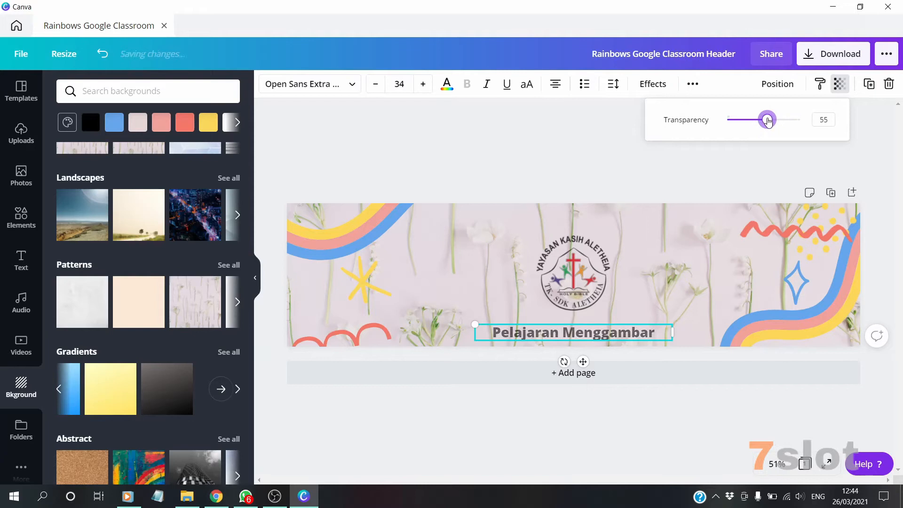
click(679, 177)
Step: Examine the crop mode and the image adjustment options for the school logo, such as brightness, saturation and blur
click(565, 276)
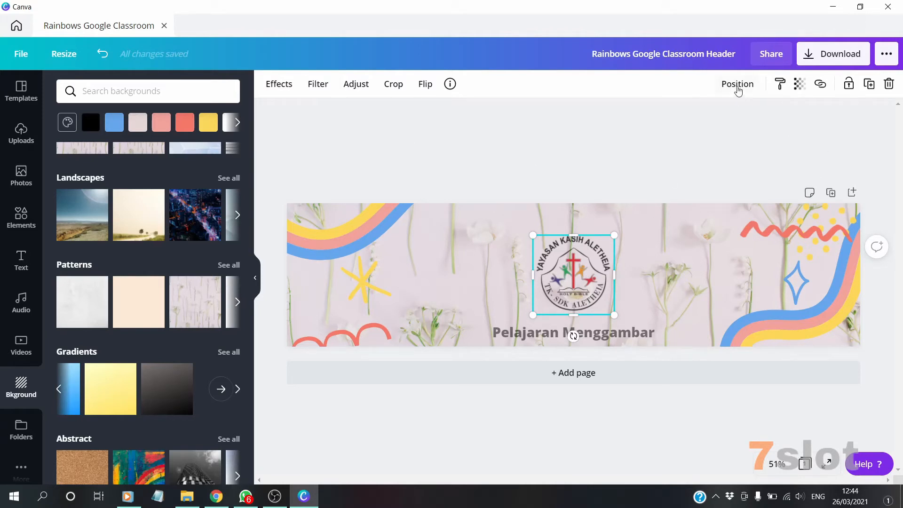
click(394, 86)
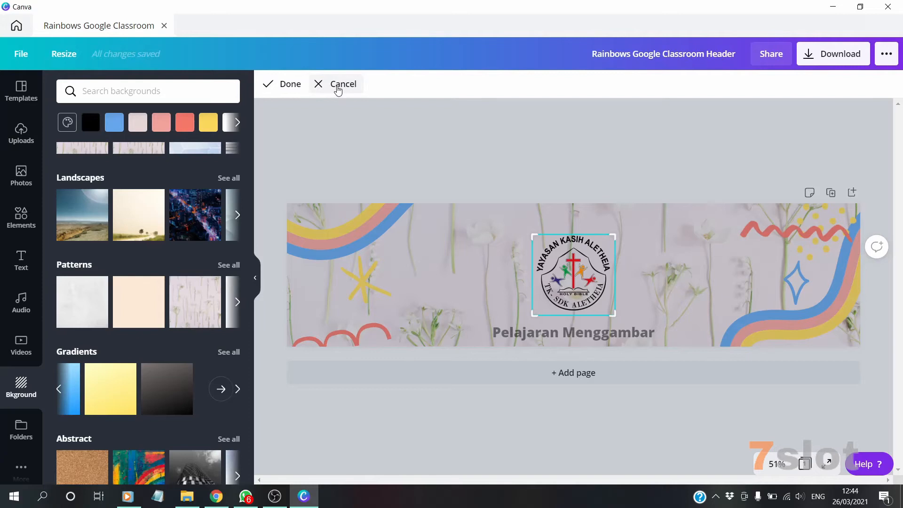
click(338, 84)
click(356, 85)
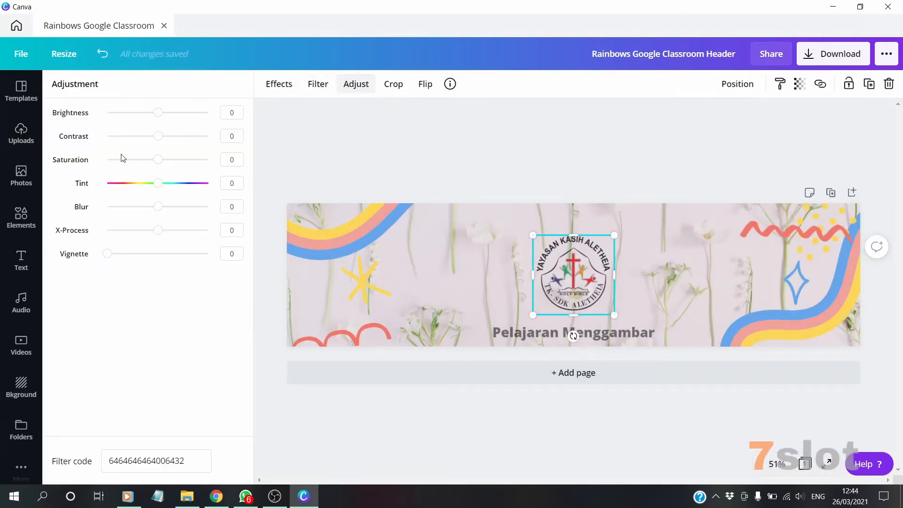
click(158, 115)
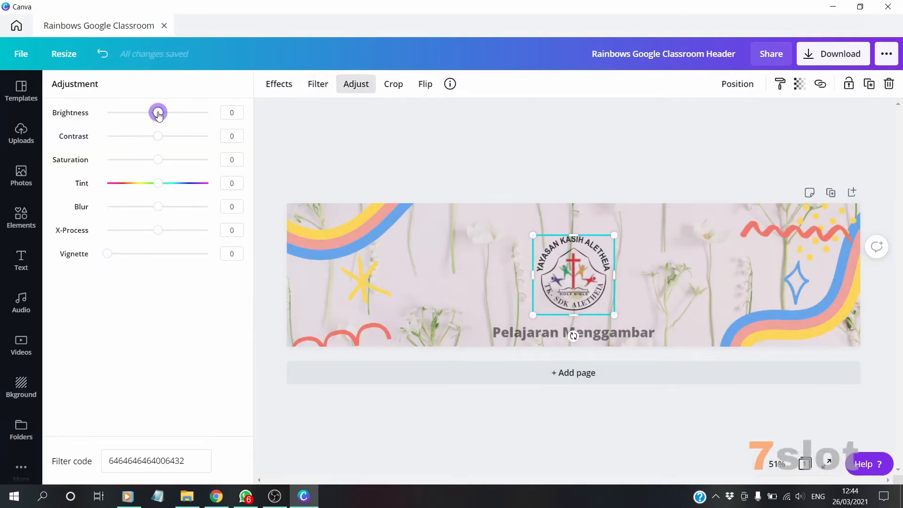
drag(159, 114, 158, 160)
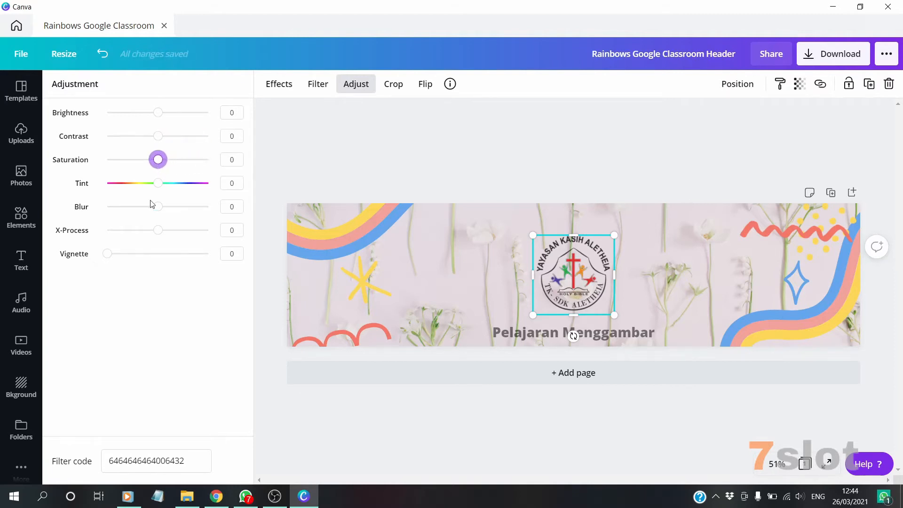
mouse_move(158, 208)
mouse_down()
mouse_move(133, 208)
mouse_move(191, 213)
mouse_move(158, 214)
mouse_up()
click(418, 147)
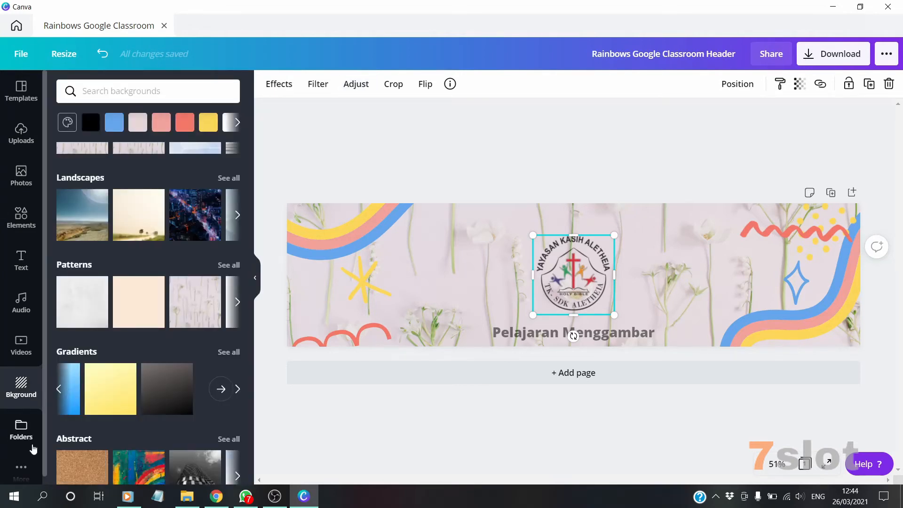
Step: Browse the available apps and integrations, the folders and the stock video categories
click(21, 474)
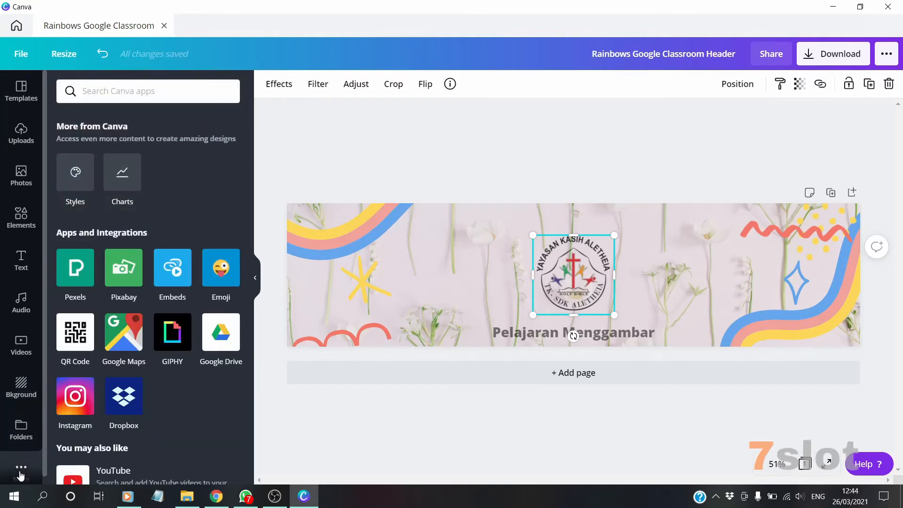
click(26, 436)
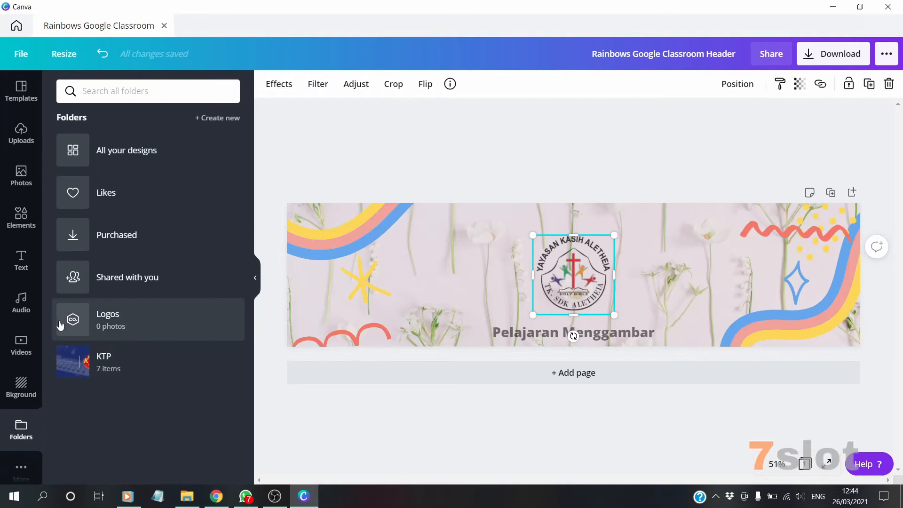
click(21, 388)
click(21, 348)
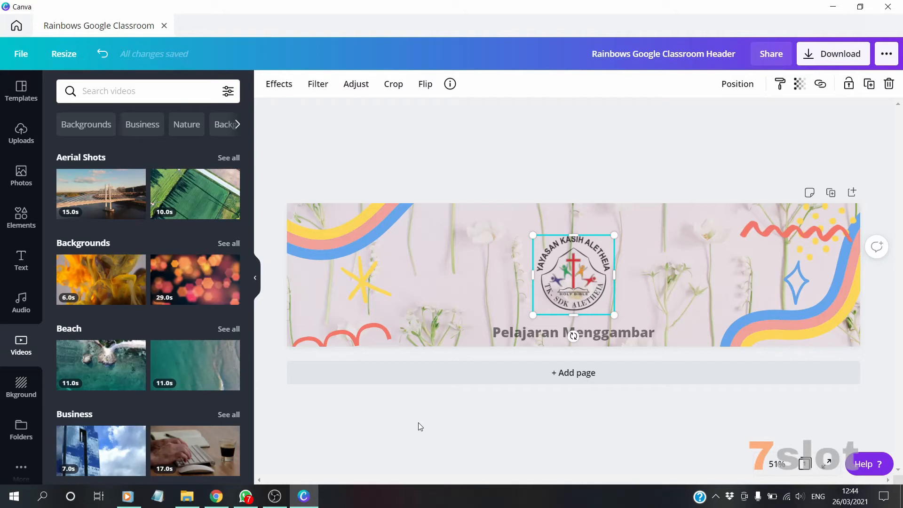
scroll(114, 282, down, 2)
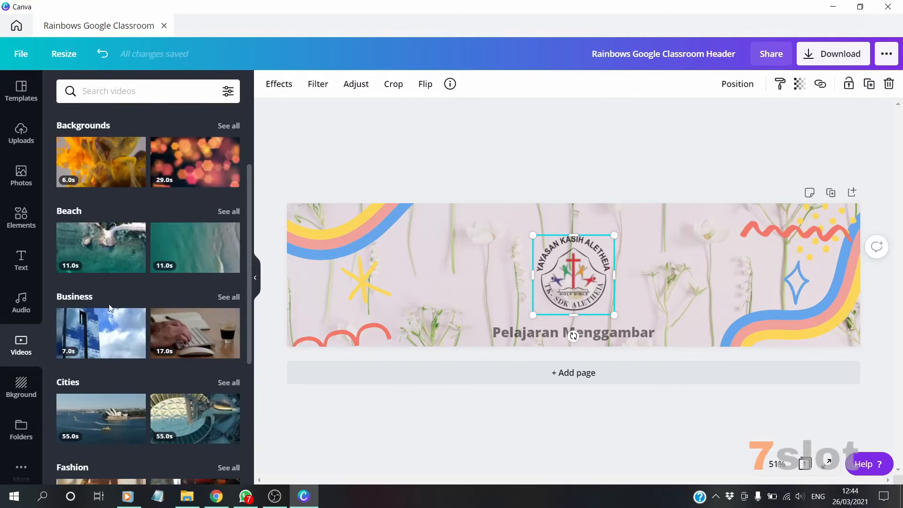
scroll(115, 304, up, 2)
Step: Add the 15-second bridge video from Aerial Shots, make it the header background and preview its playback
click(101, 193)
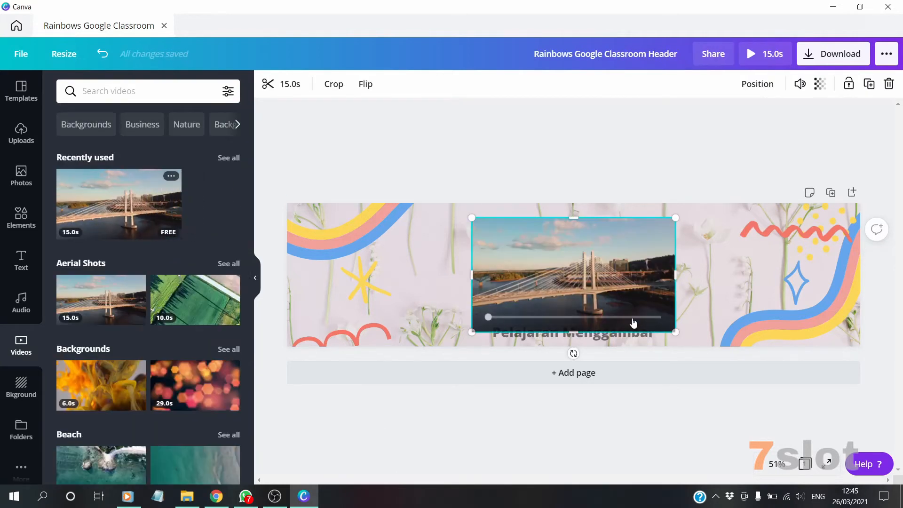
drag(602, 296, 620, 300)
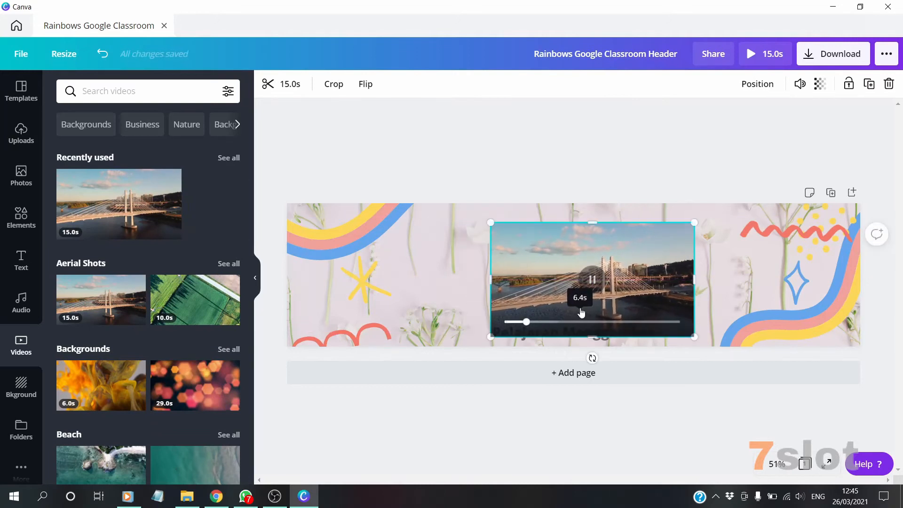
right_click(521, 235)
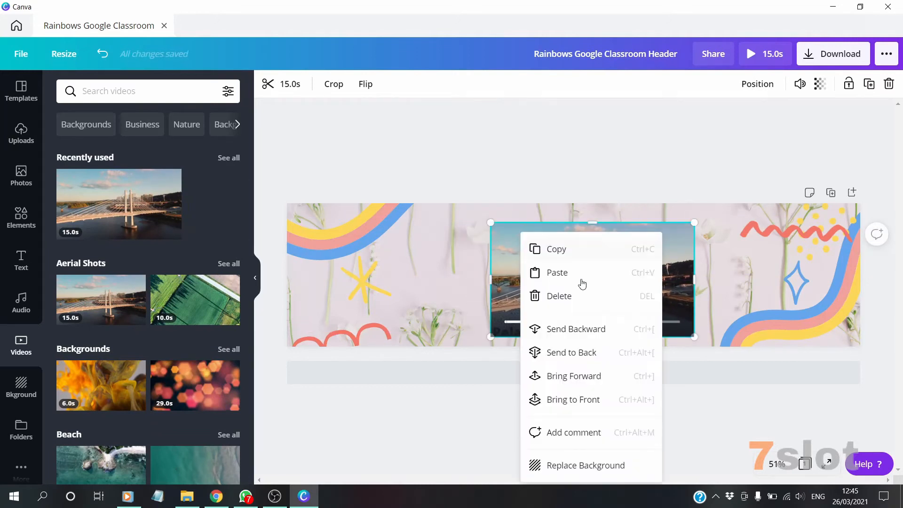
click(583, 465)
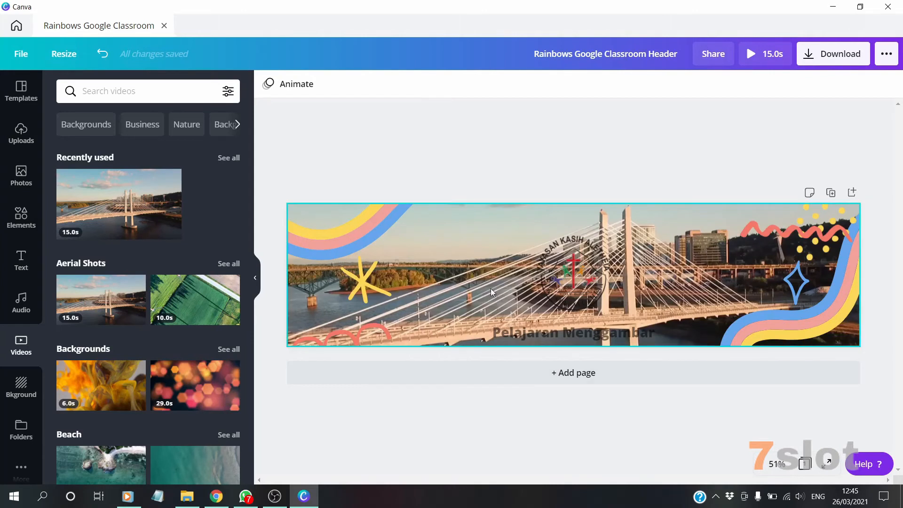
click(550, 296)
click(574, 275)
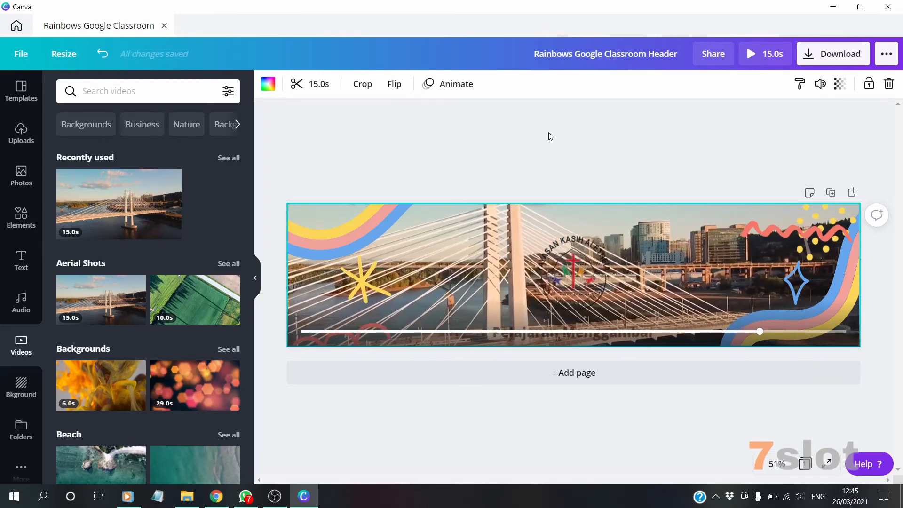
Step: Try the brown cork-like texture from the Abstract backgrounds, then reapply the recently used pale flower-stem background
click(21, 383)
scroll(86, 390, down, 3)
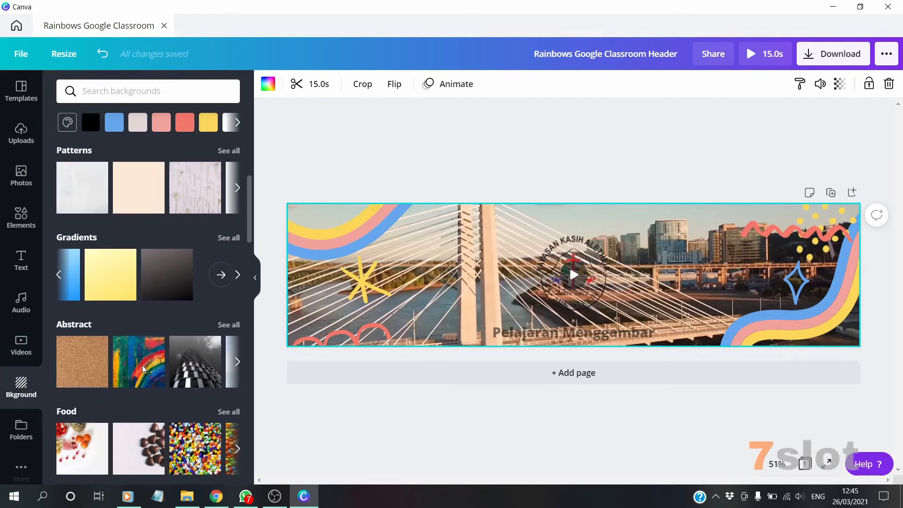
click(78, 360)
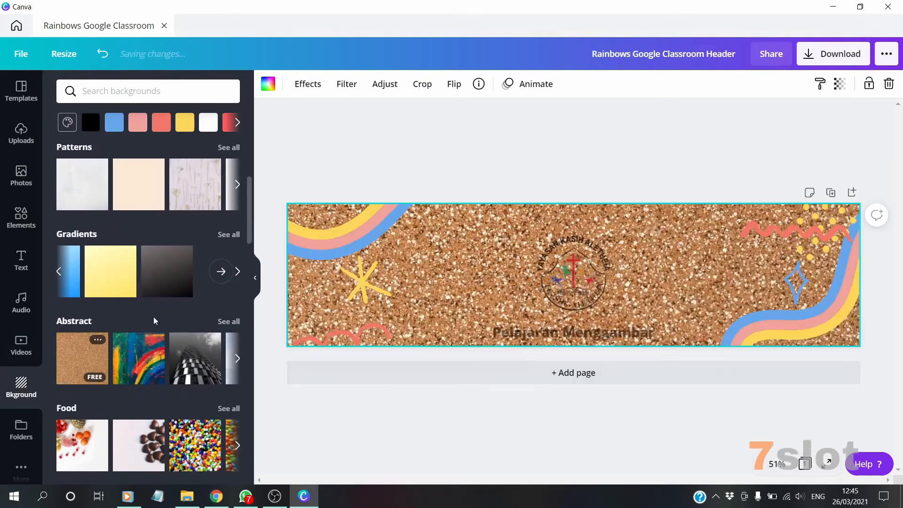
scroll(125, 297, up, 4)
click(187, 190)
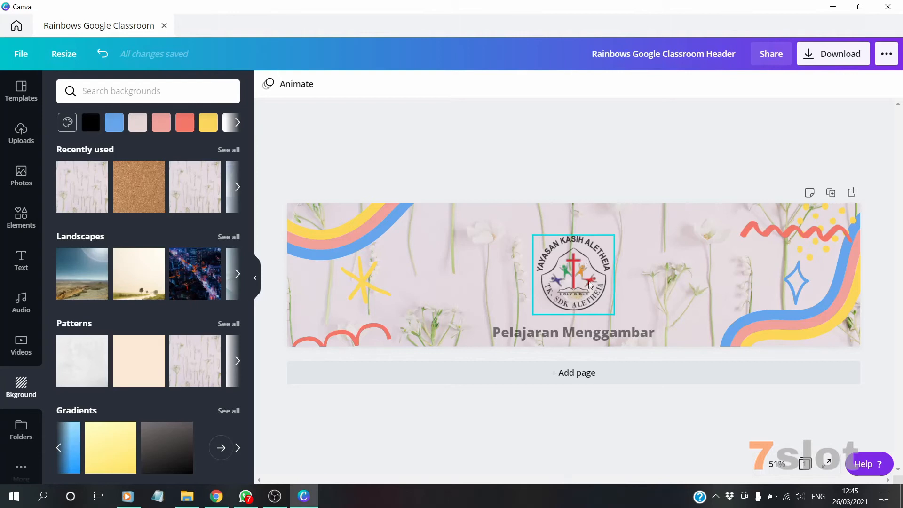
click(576, 335)
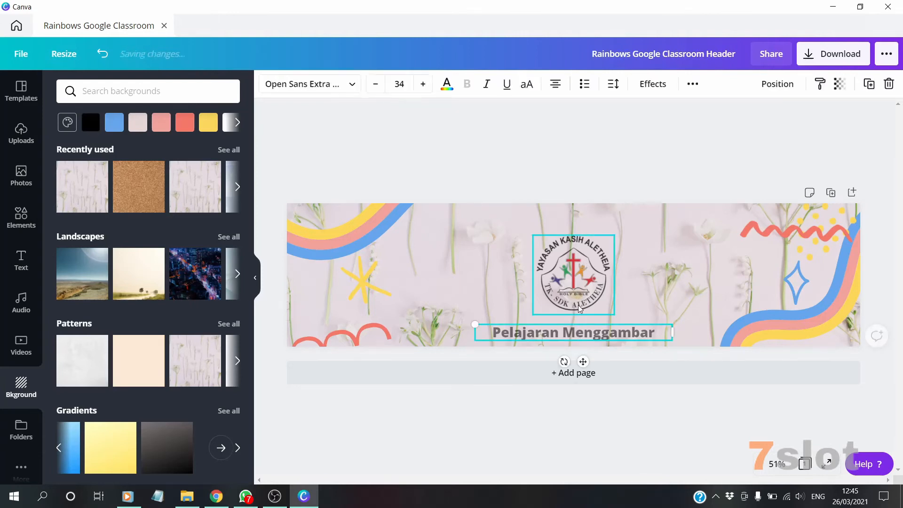
click(562, 265)
click(499, 166)
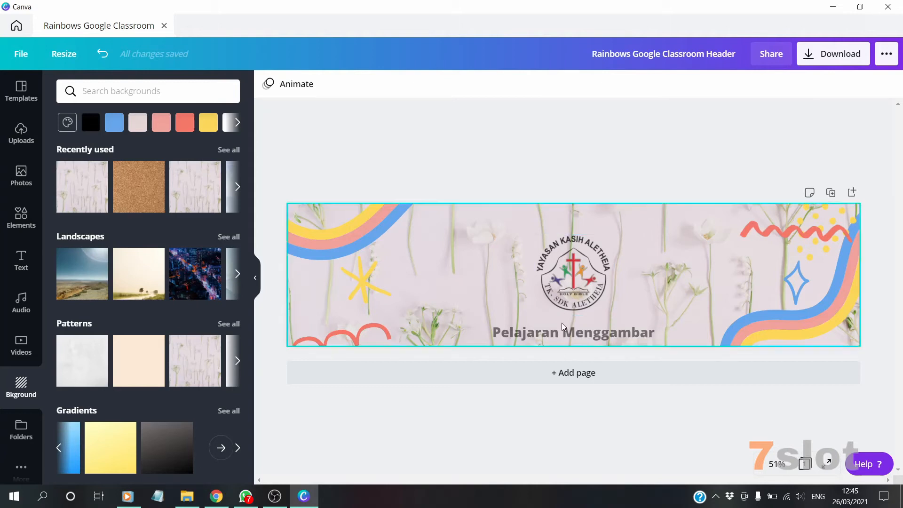
click(573, 332)
click(651, 412)
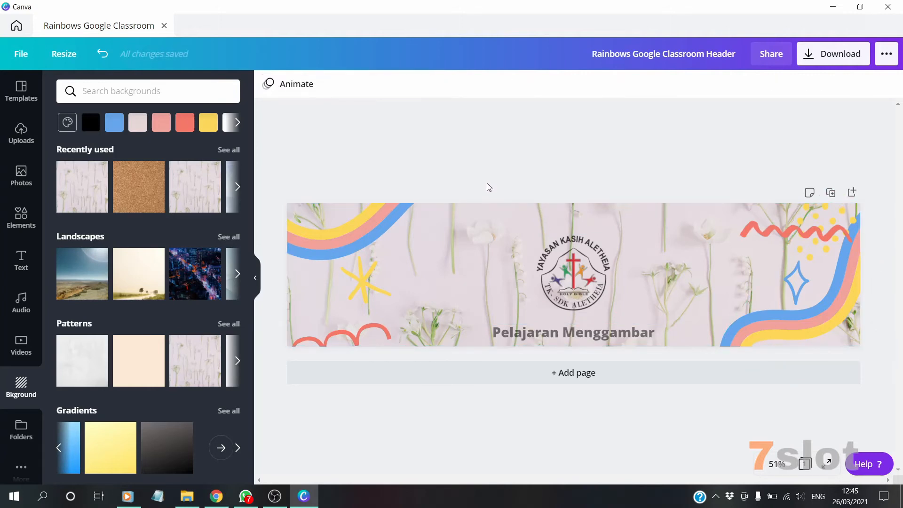
Step: Place a circular landscape frame to the right of the school logo and fill it with the uploaded Google Classroom image
click(21, 217)
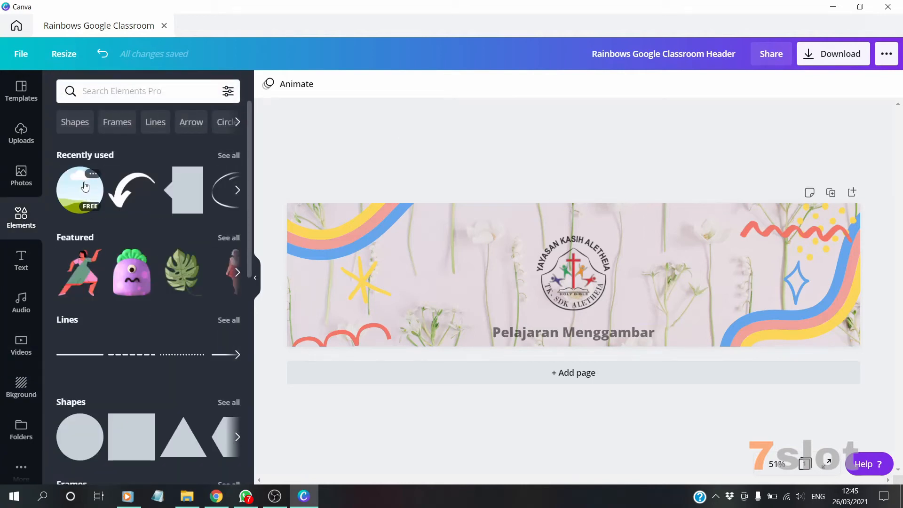
drag(88, 195, 699, 278)
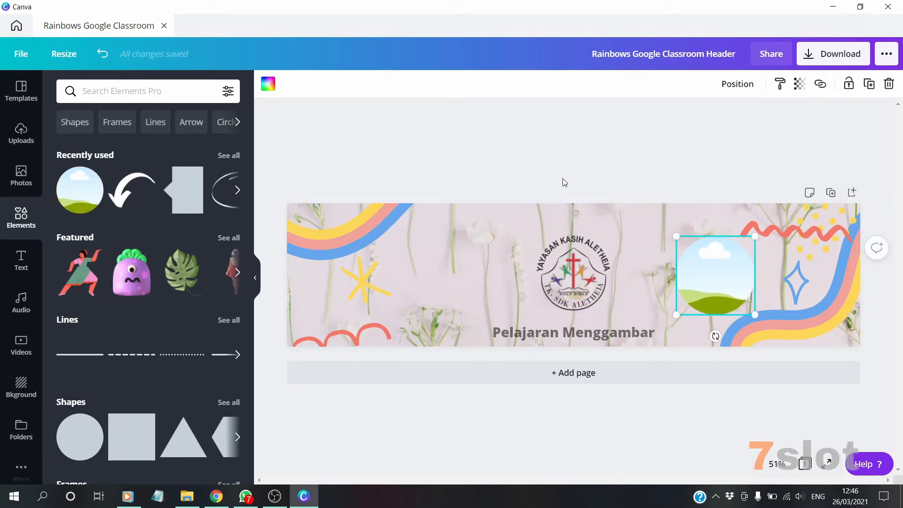
click(18, 139)
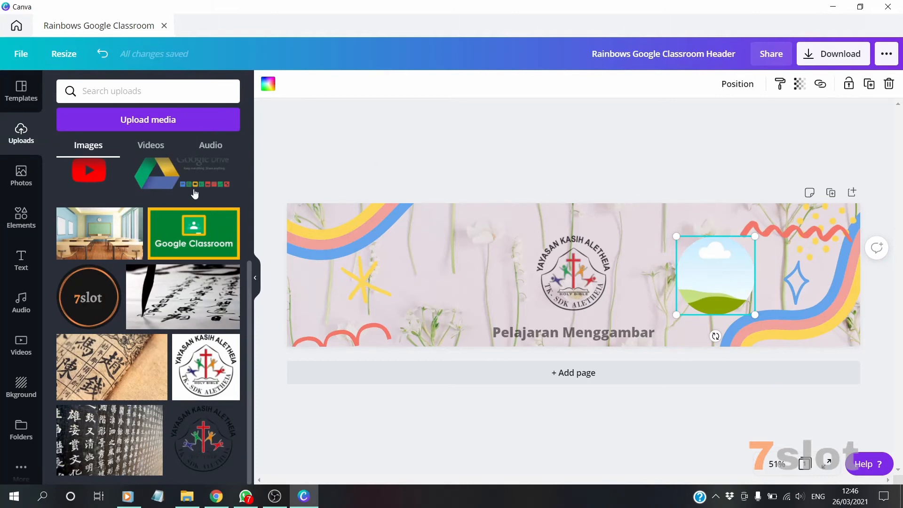
scroll(151, 262, up, 3)
scroll(156, 294, down, 3)
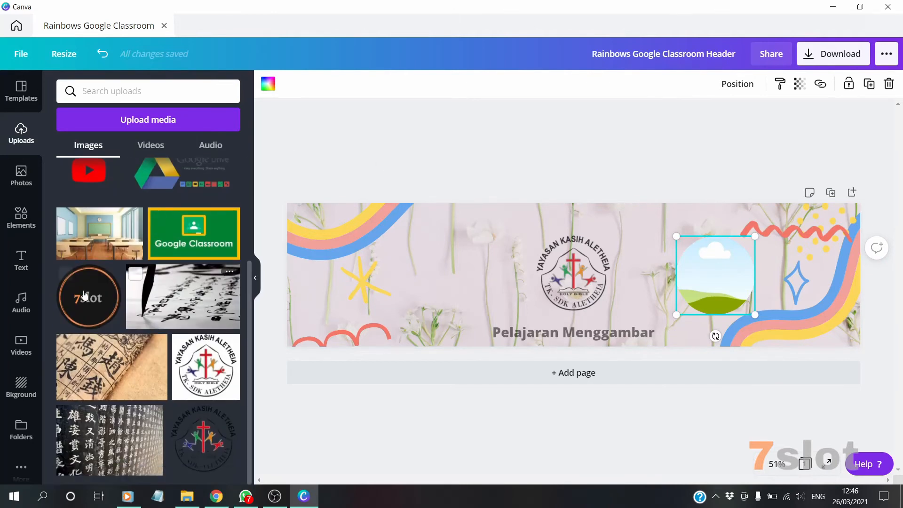
click(186, 237)
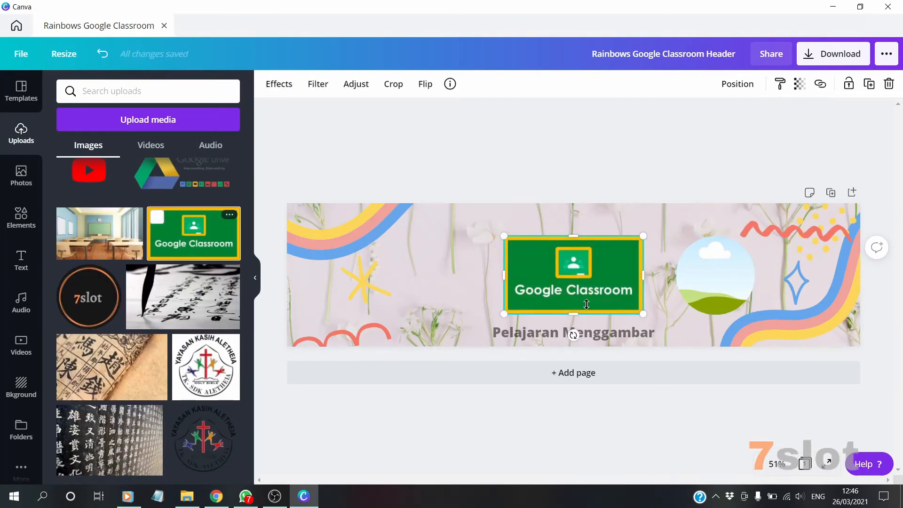
drag(583, 287, 712, 283)
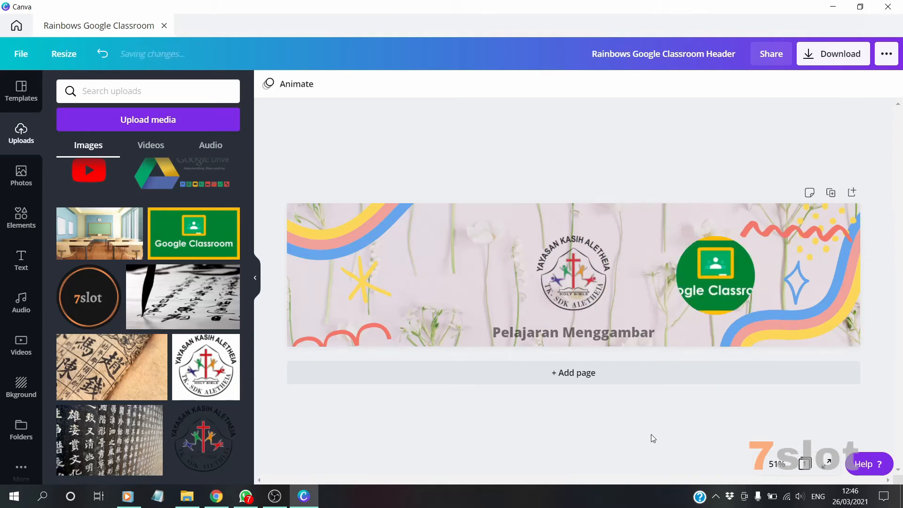
Step: Delete the circular Google Classroom image beside the school logo
click(701, 279)
right_click(702, 279)
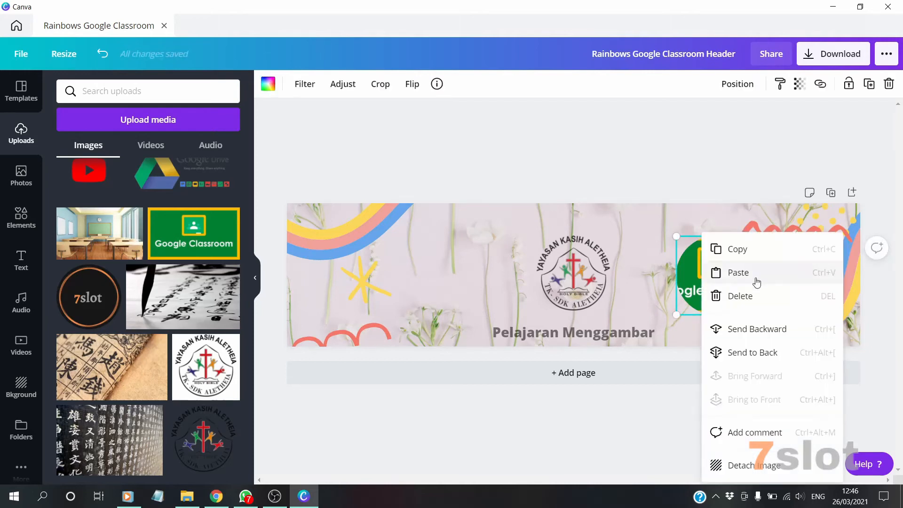
click(741, 297)
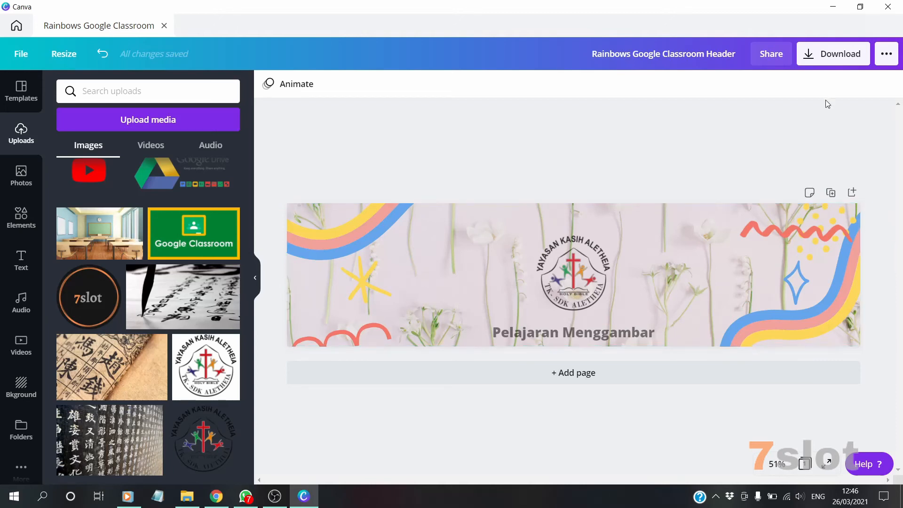
click(829, 55)
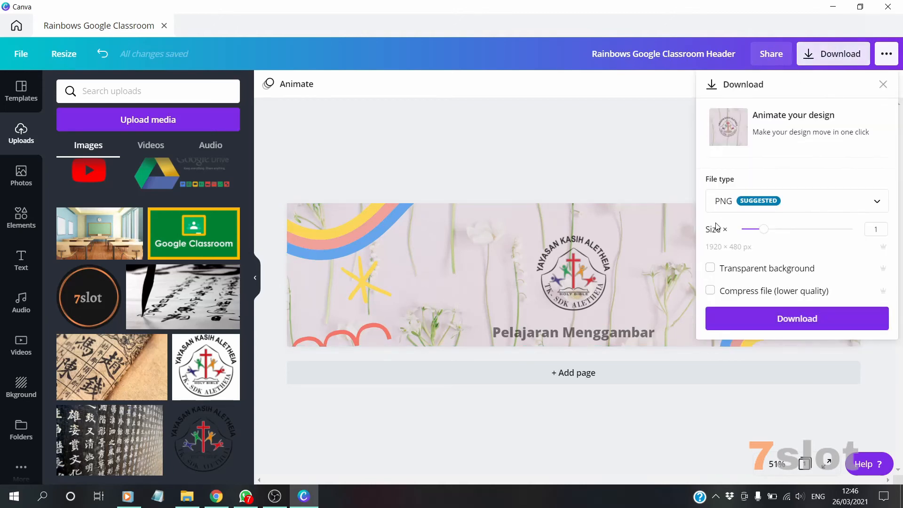
click(734, 207)
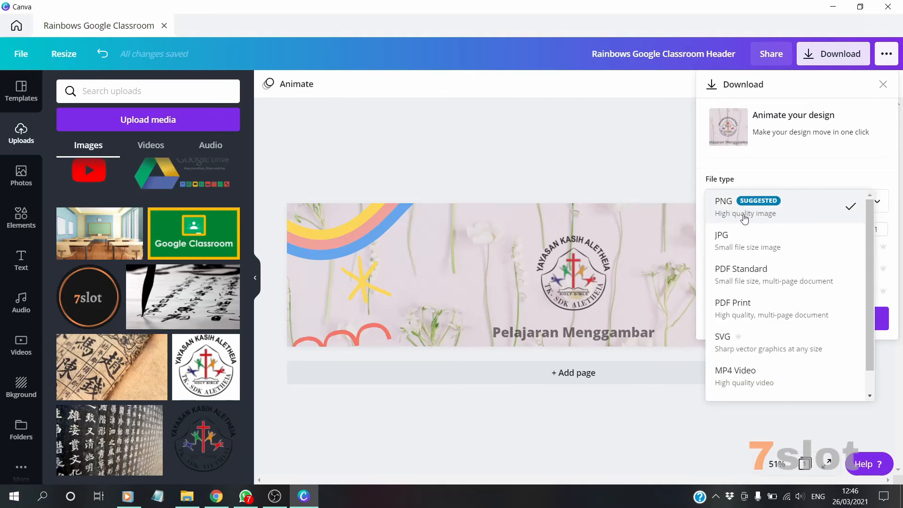
click(761, 215)
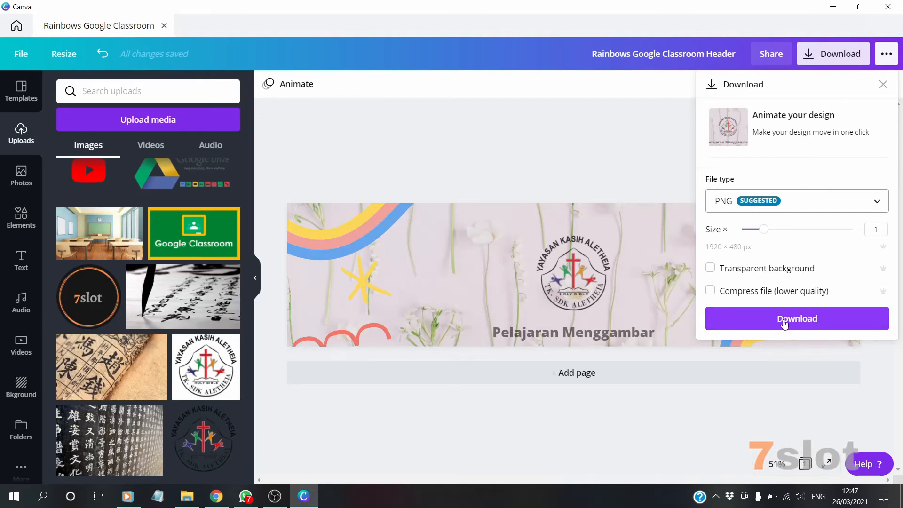
click(784, 322)
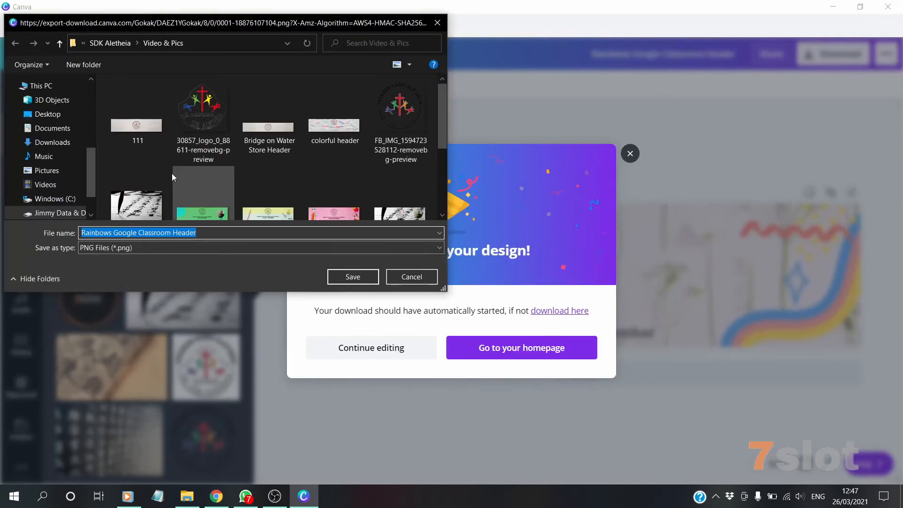
scroll(165, 173, down, 5)
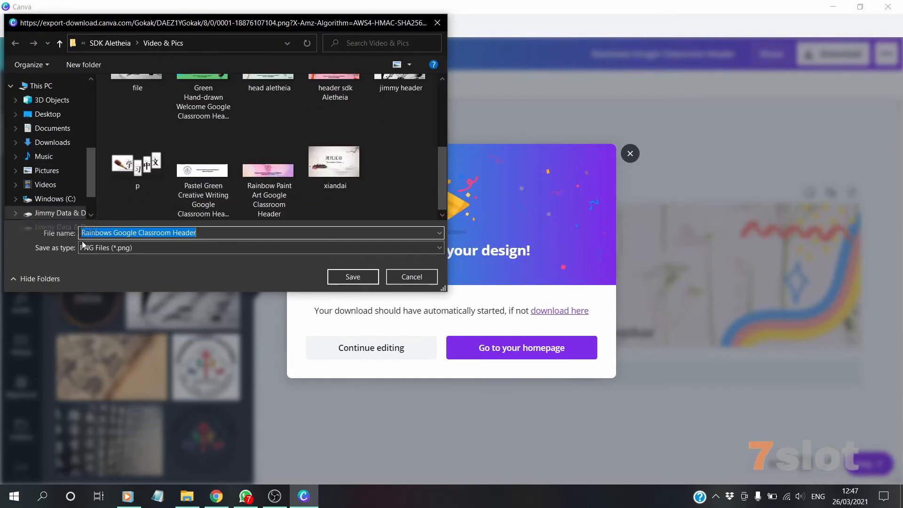
click(428, 279)
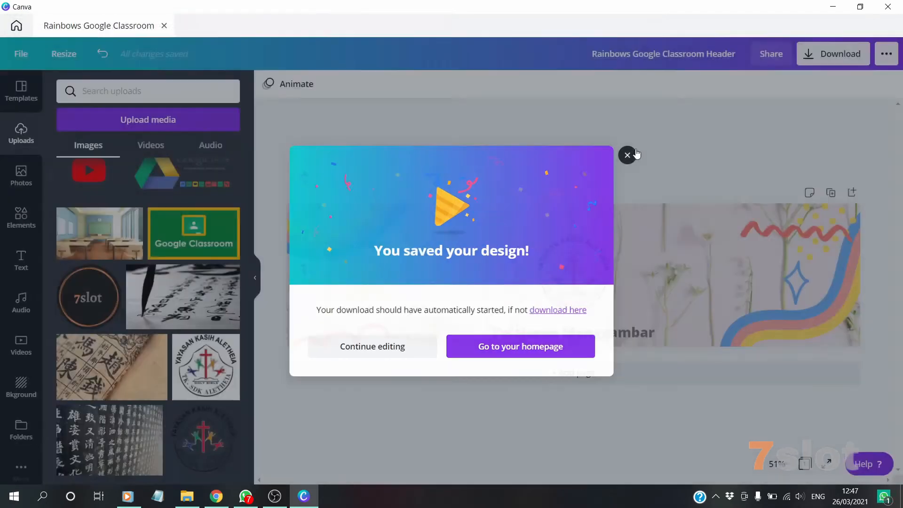
click(630, 153)
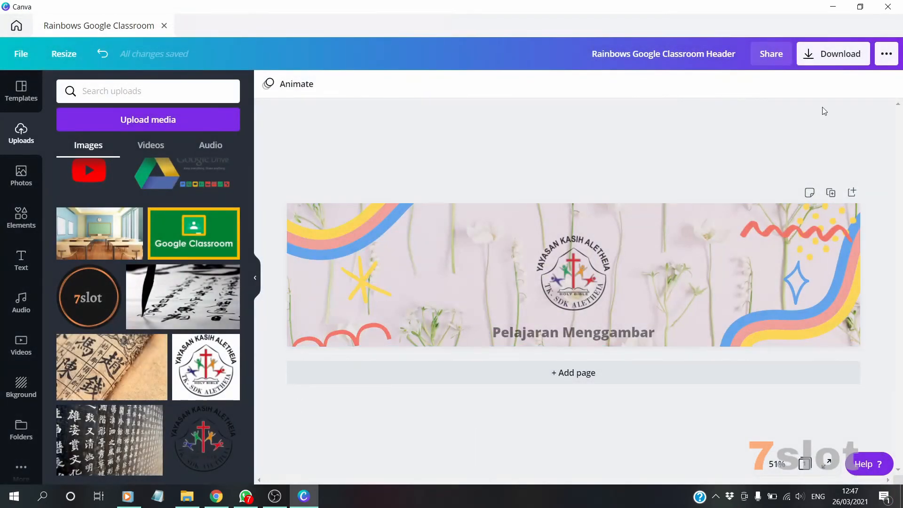
Step: Download the header as a PNG, save it as Rainbows Google Classroom Header in Video & Pics, and dismiss the completion dialog
click(832, 59)
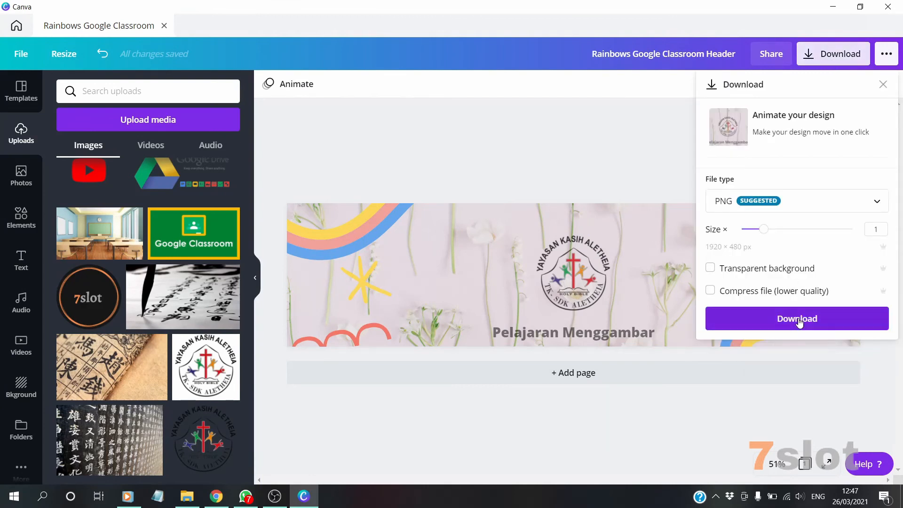
click(797, 321)
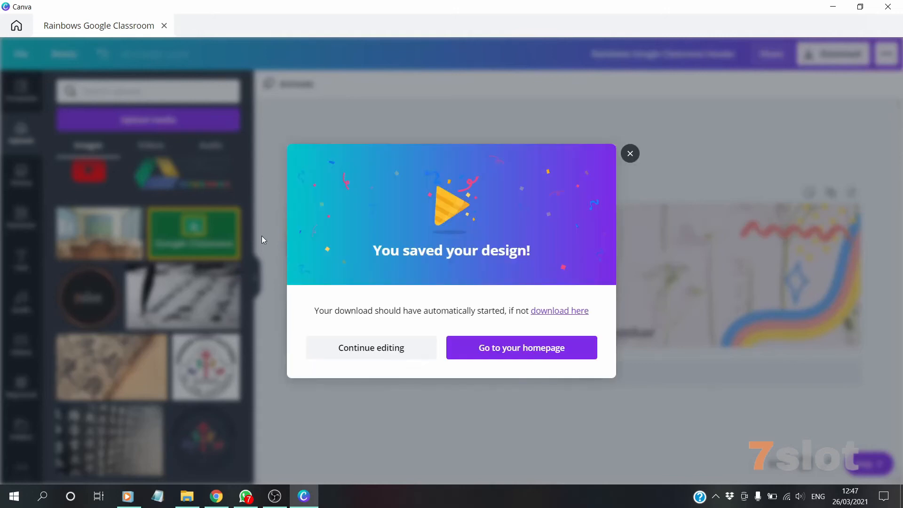
click(354, 277)
click(630, 154)
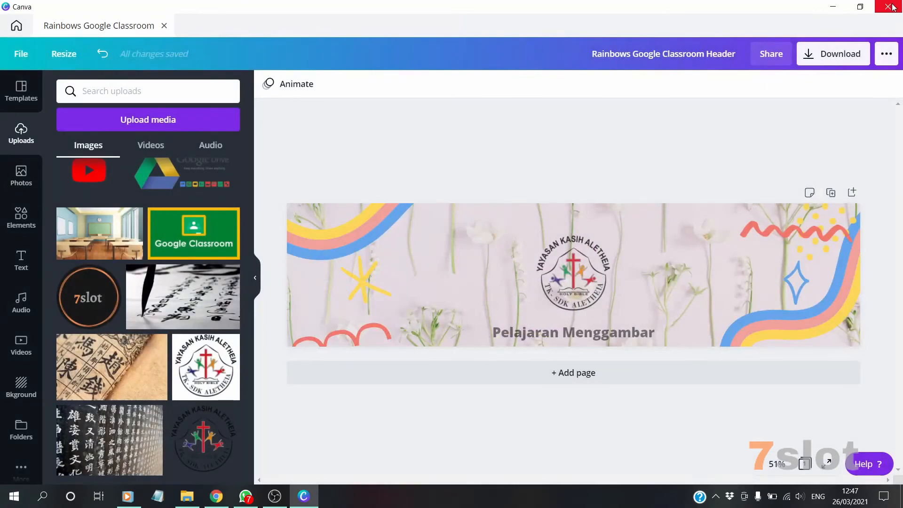
Step: Close Canva, switch to Google Drive in Chrome and create a new Google Formulir from Drive Saya
click(890, 6)
click(216, 497)
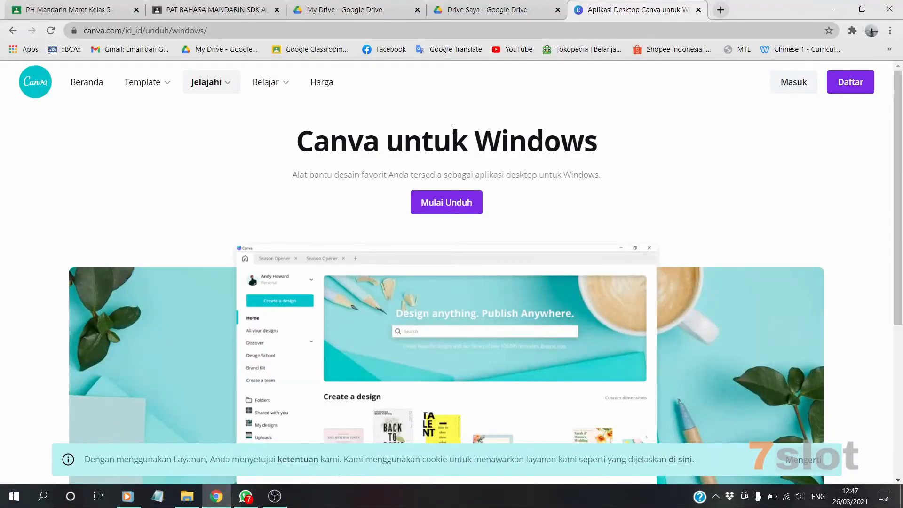
click(486, 10)
click(207, 112)
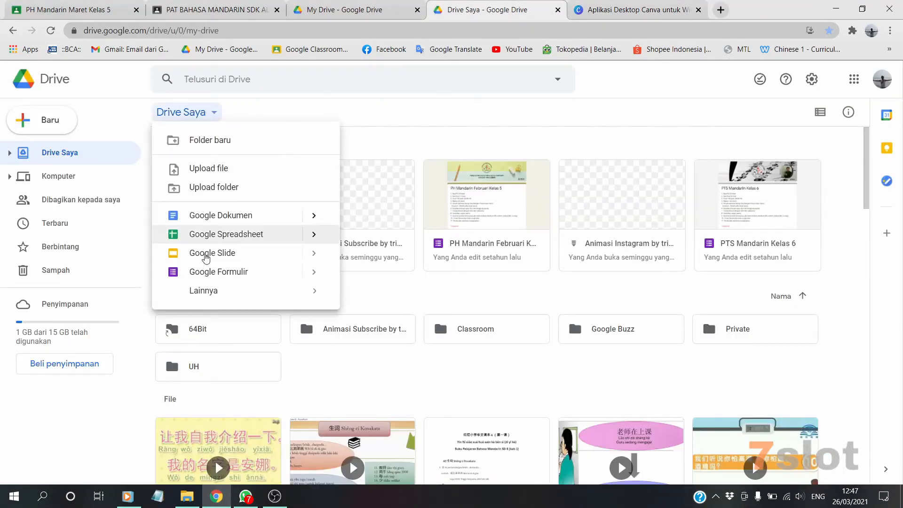
click(241, 278)
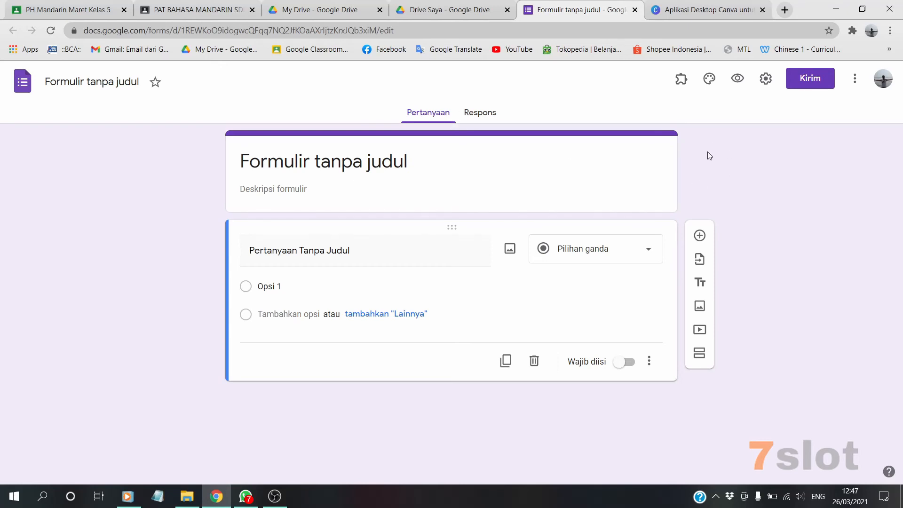
Step: Open the header image chooser from the form's theme options and browse the Kantor dan Sekolah images
click(709, 78)
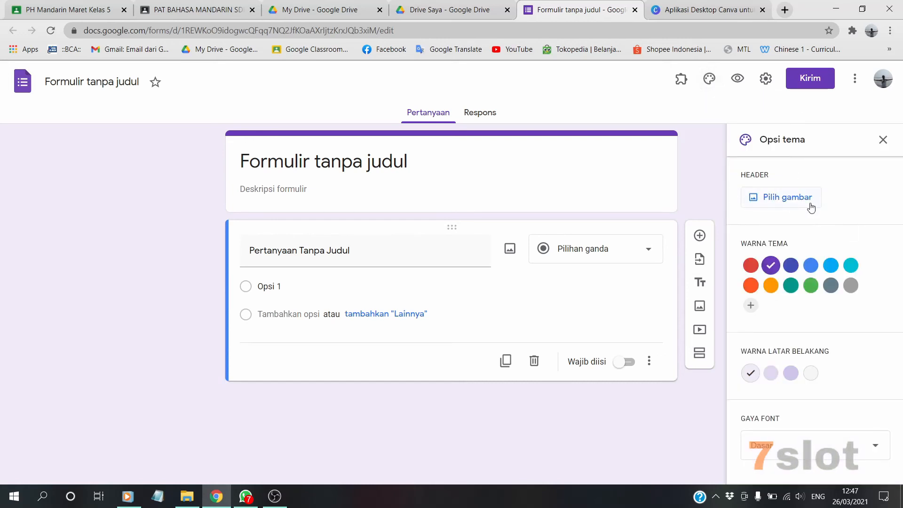
click(782, 203)
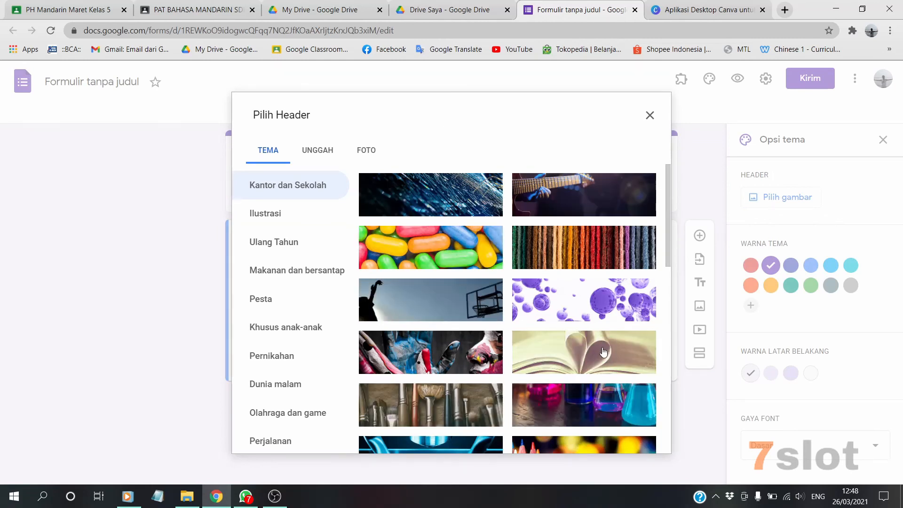
scroll(578, 353, down, 10)
scroll(578, 353, up, 10)
scroll(527, 329, down, 10)
scroll(541, 393, up, 10)
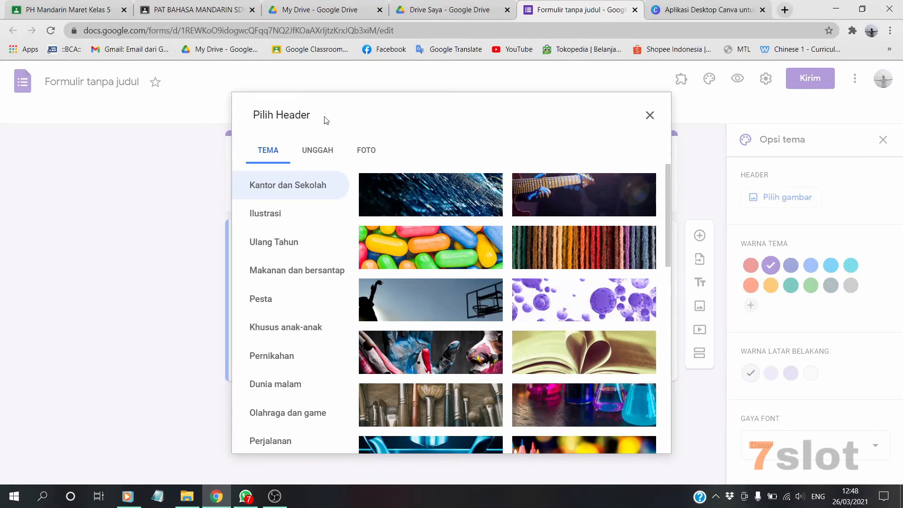
Step: Upload Rainbows Google Classroom Header from the Video & Pics folder inside SDK Aletheia as the form's header image
click(314, 159)
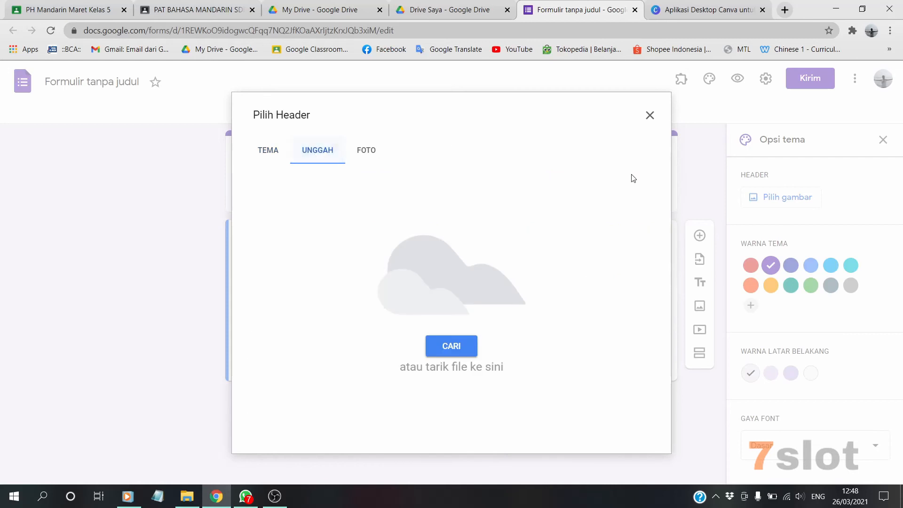
click(473, 347)
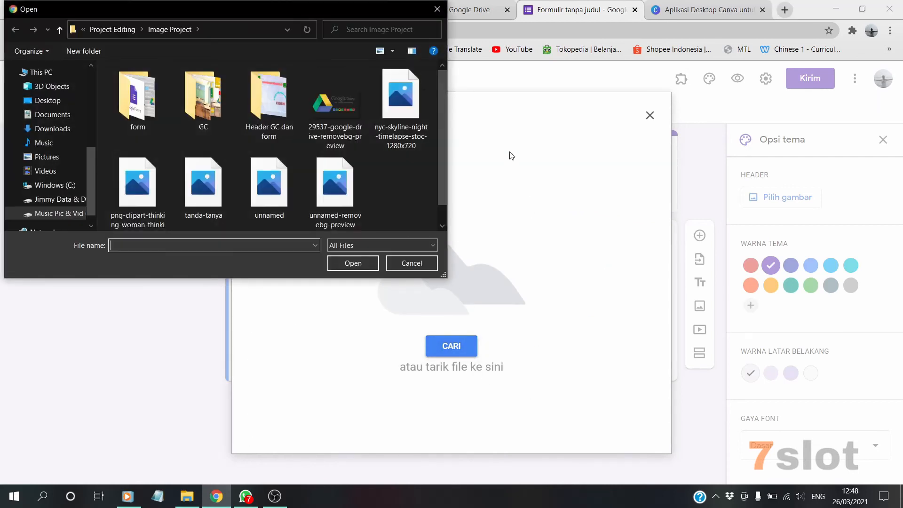
scroll(70, 192, down, 1)
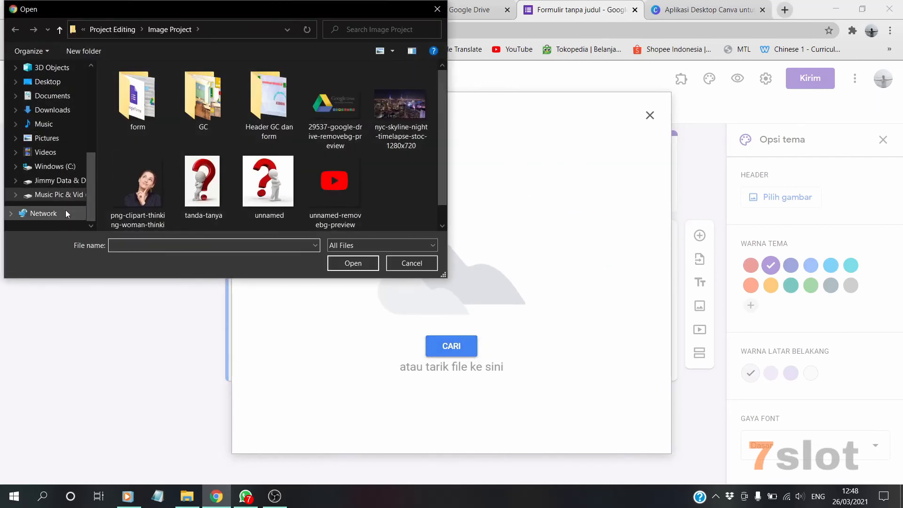
click(60, 181)
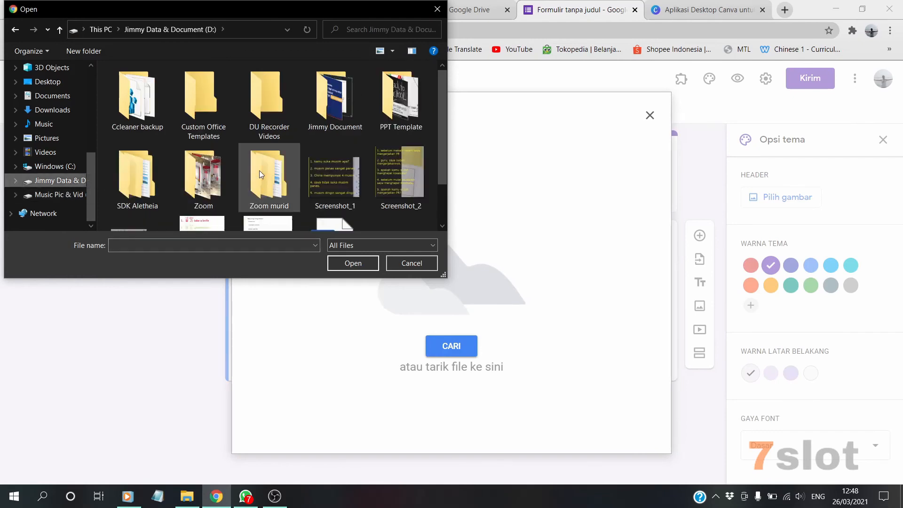
scroll(258, 170, down, 1)
scroll(259, 170, up, 1)
double_click(141, 183)
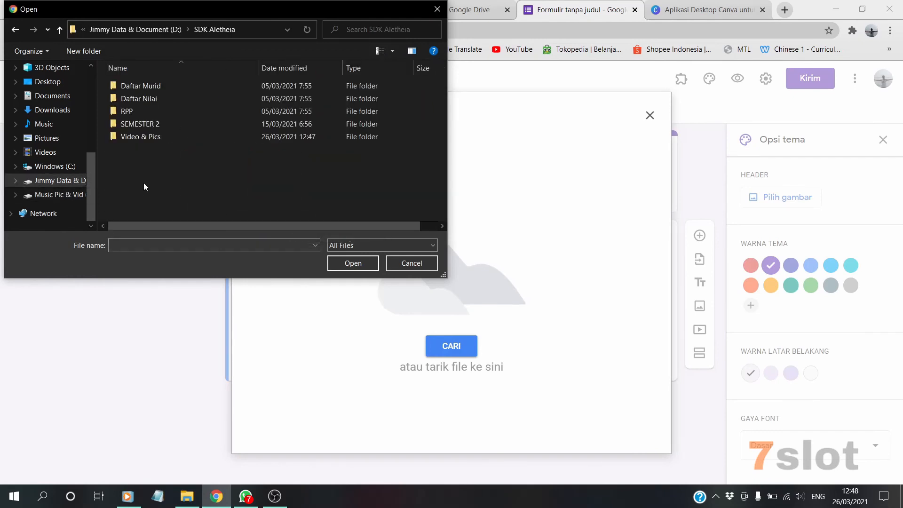
double_click(151, 125)
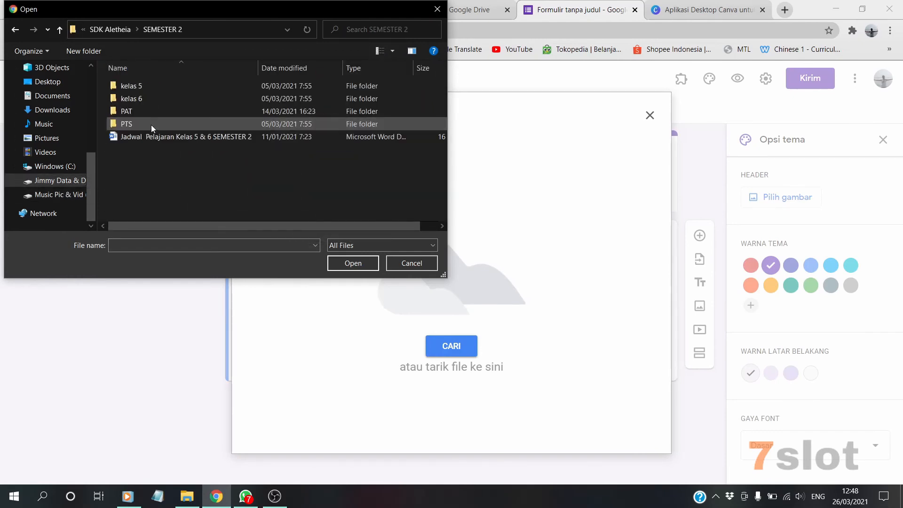
click(15, 29)
double_click(133, 137)
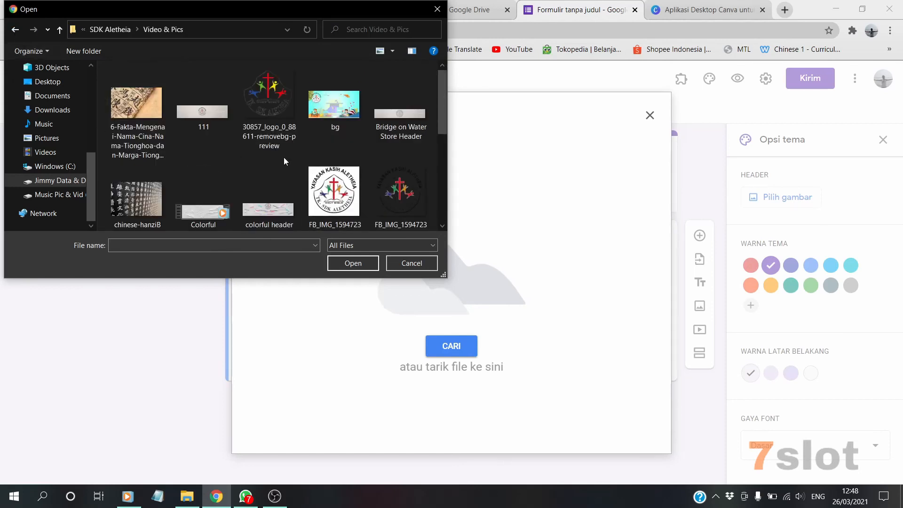
scroll(284, 160, down, 5)
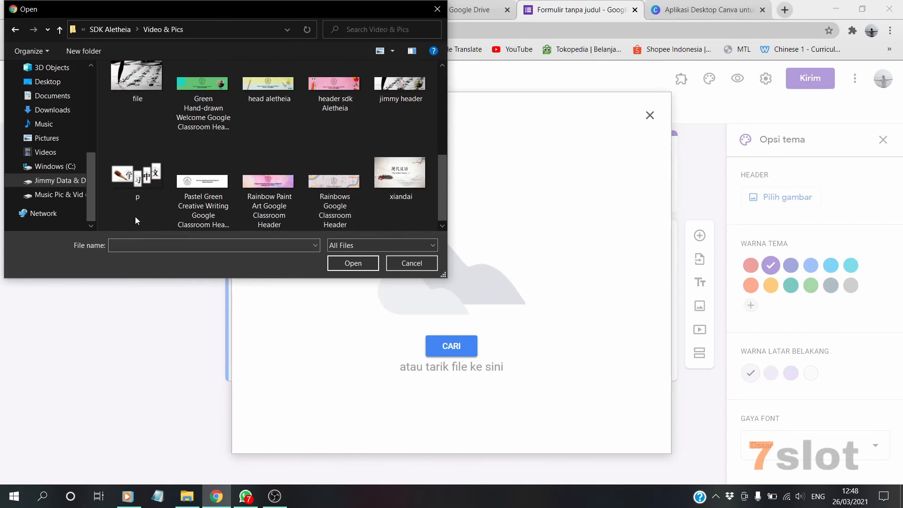
double_click(343, 180)
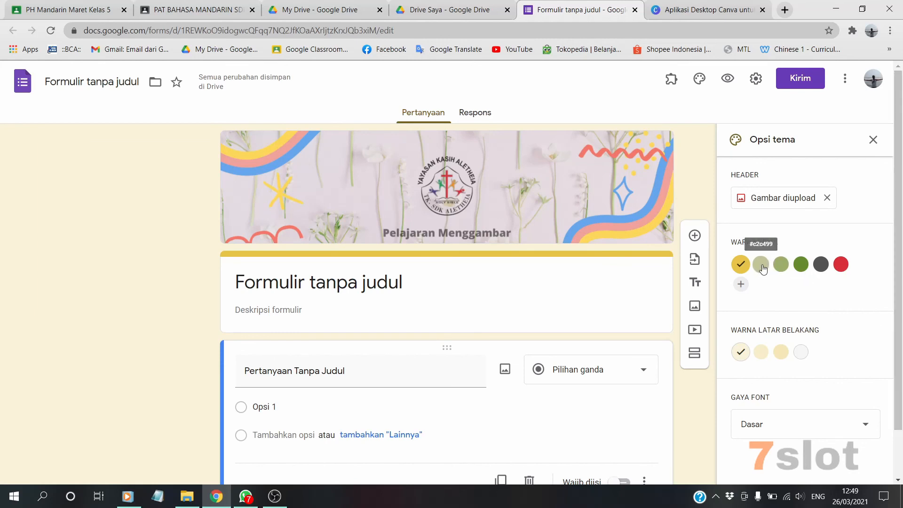
Step: Try the olive, green, dark grey and red theme colours, then reapply yellow and close the theme options
click(781, 266)
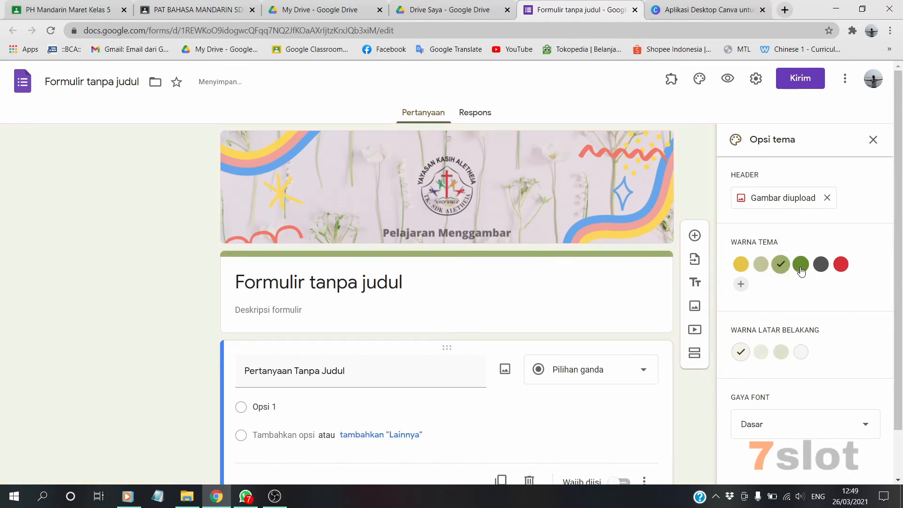
click(800, 268)
click(820, 266)
click(841, 266)
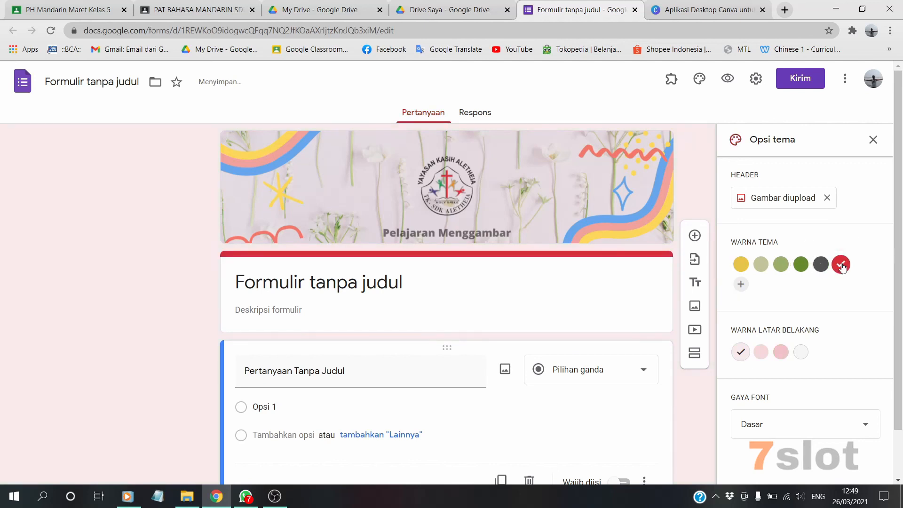
click(740, 264)
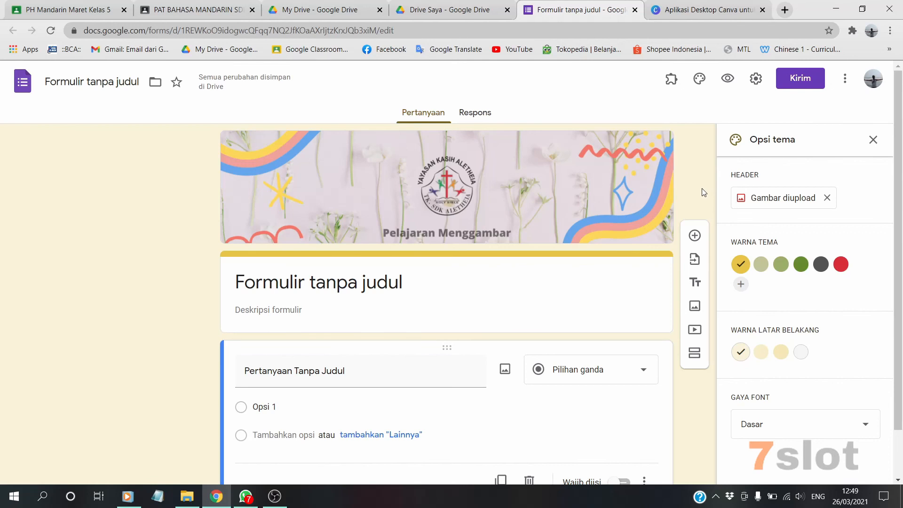
click(872, 140)
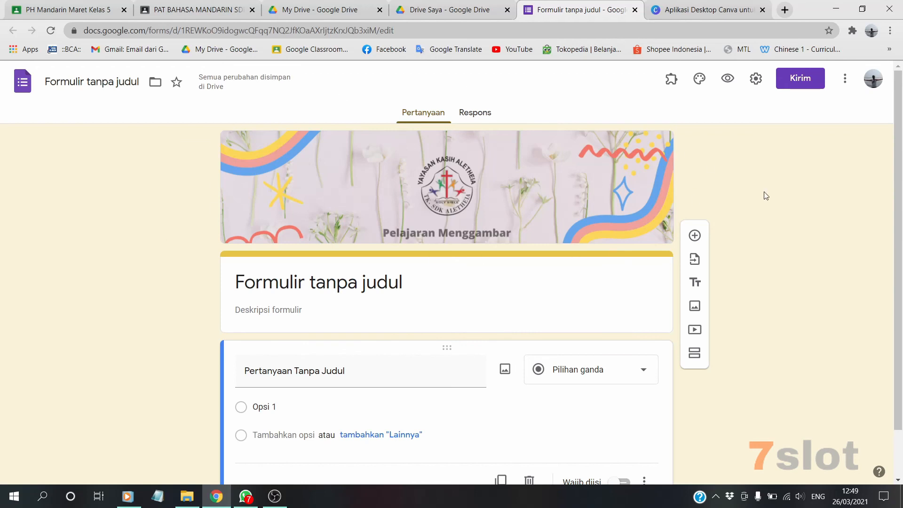
scroll(827, 277, down, 1)
scroll(759, 272, up, 1)
click(742, 4)
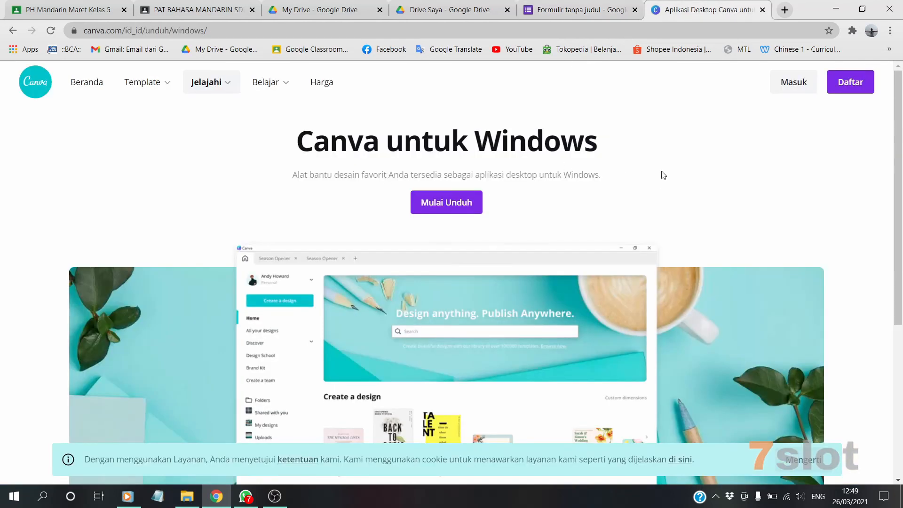
key(ctrl+w)
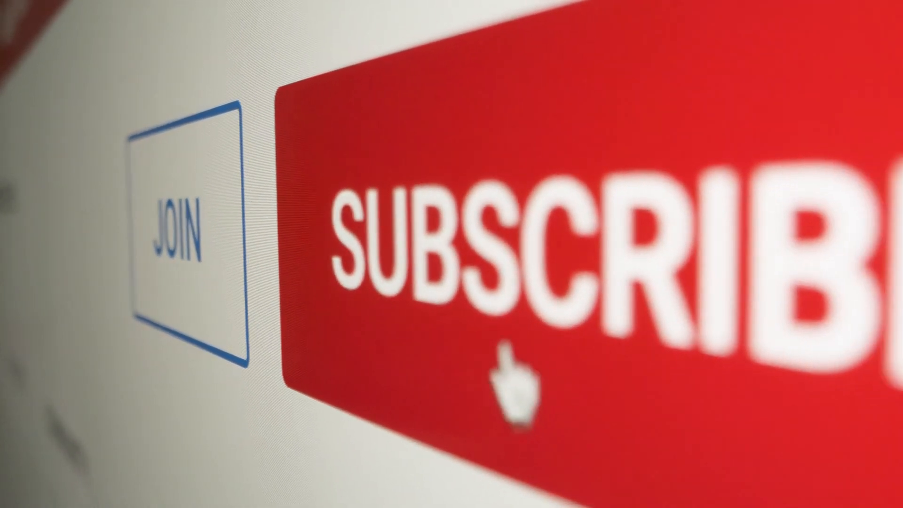
click(394, 301)
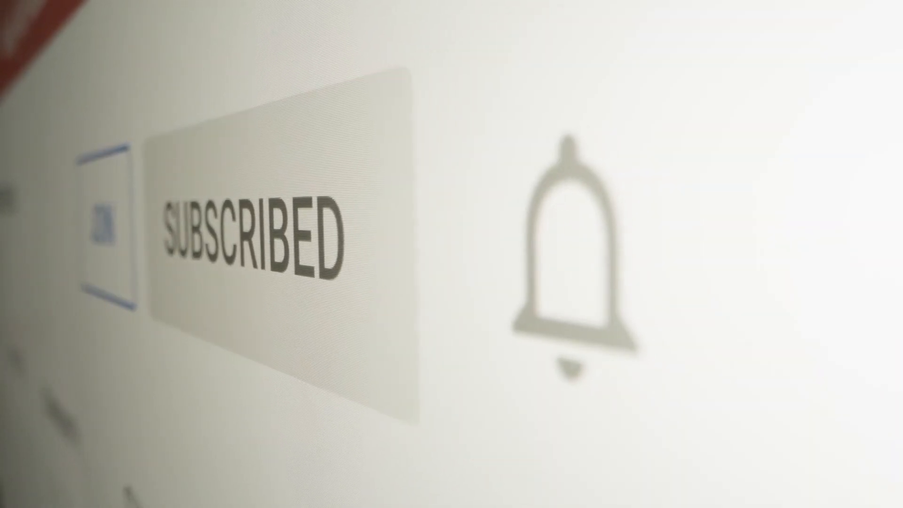